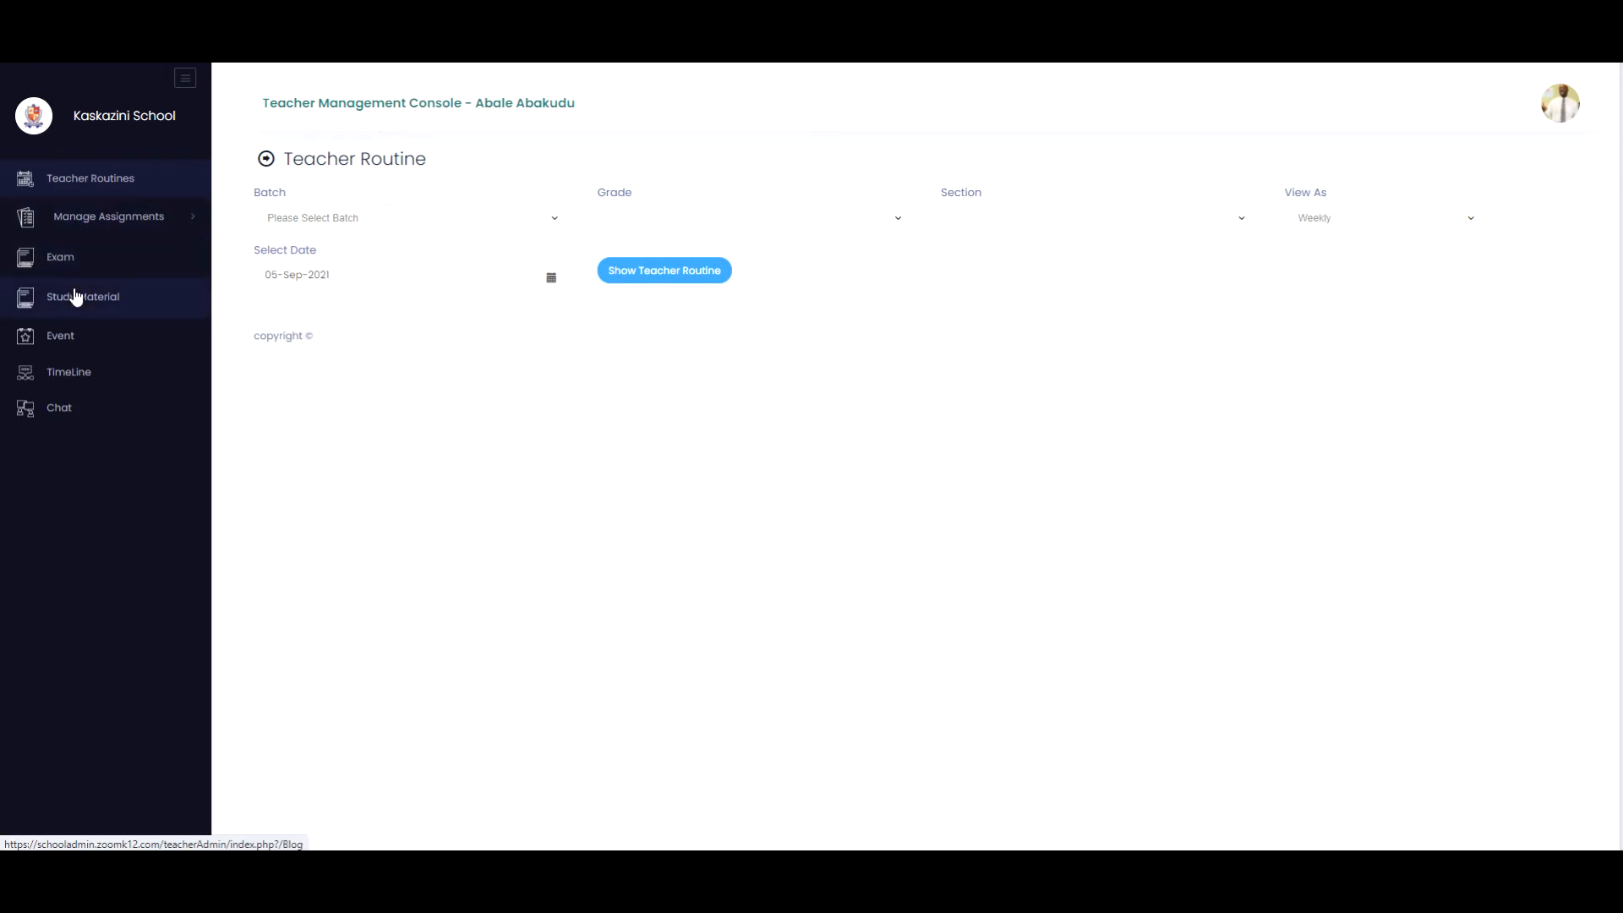
Open the Timeline page and browse through the existing posts.
left_click(66, 382)
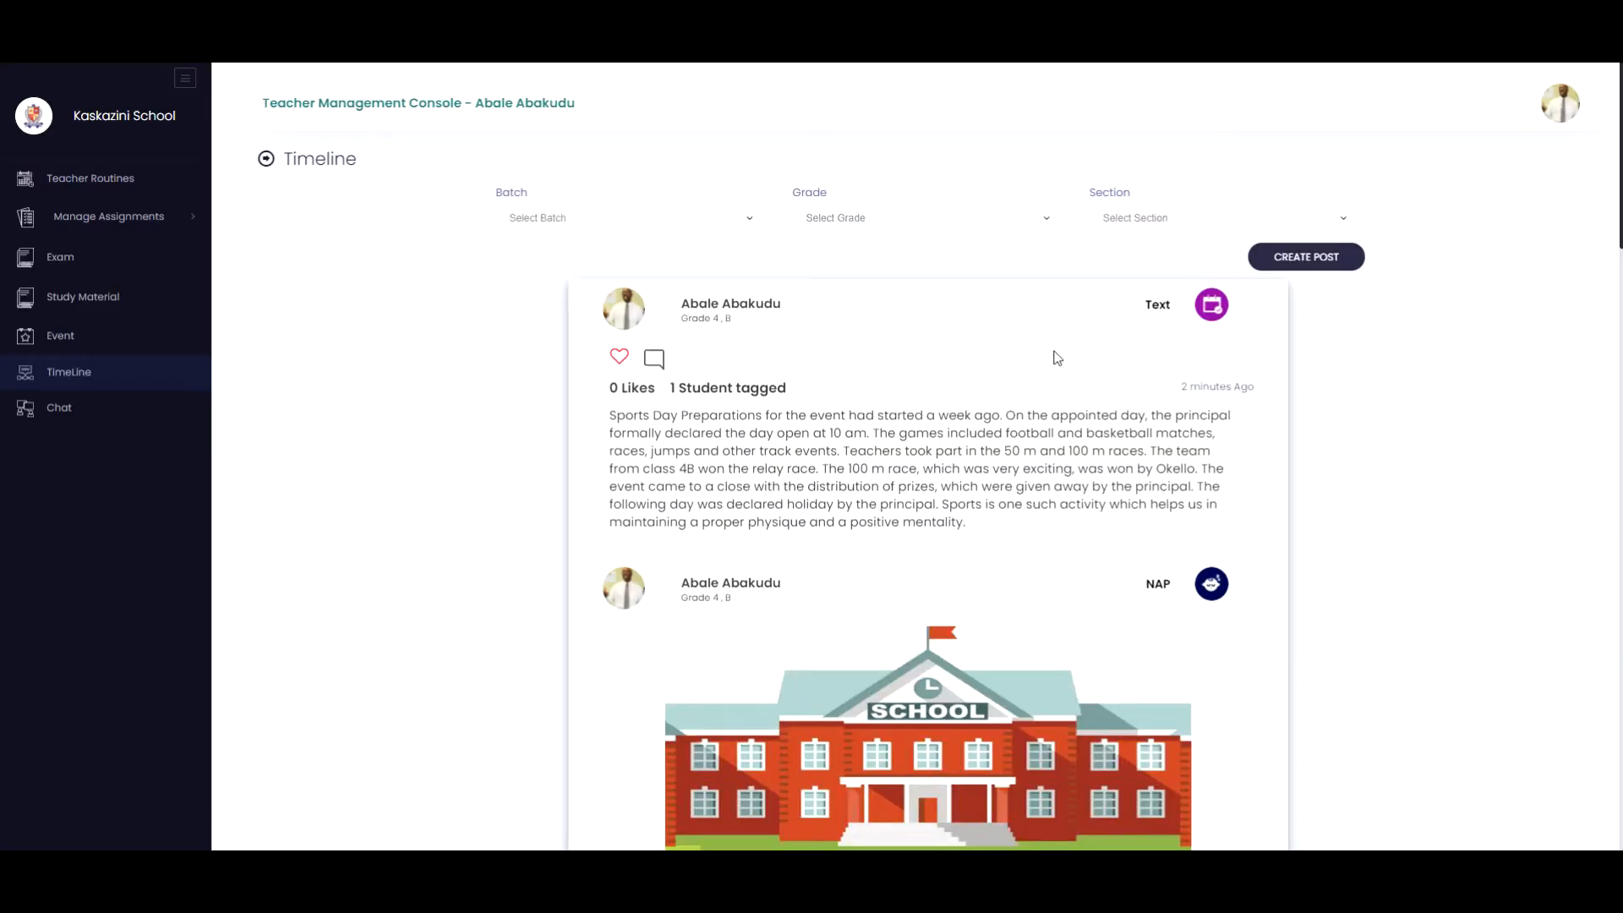
scroll(1057, 358, "down", 3)
scroll(1056, 358, "up", 3)
scroll(1142, 423, "down", 1)
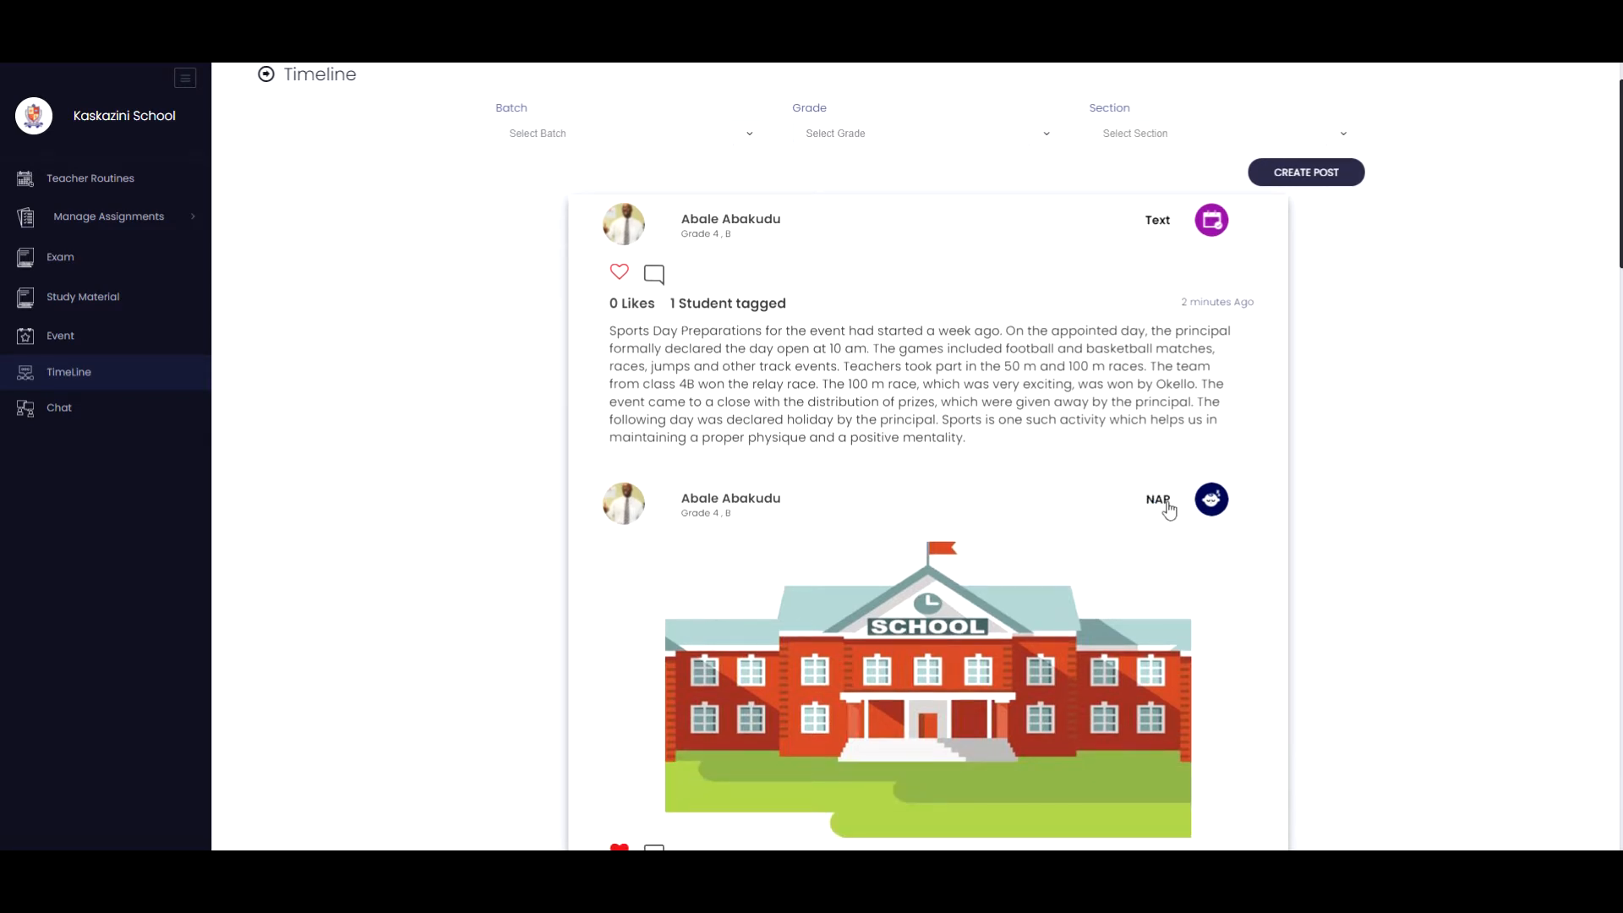
scroll(1169, 510, "down", 6)
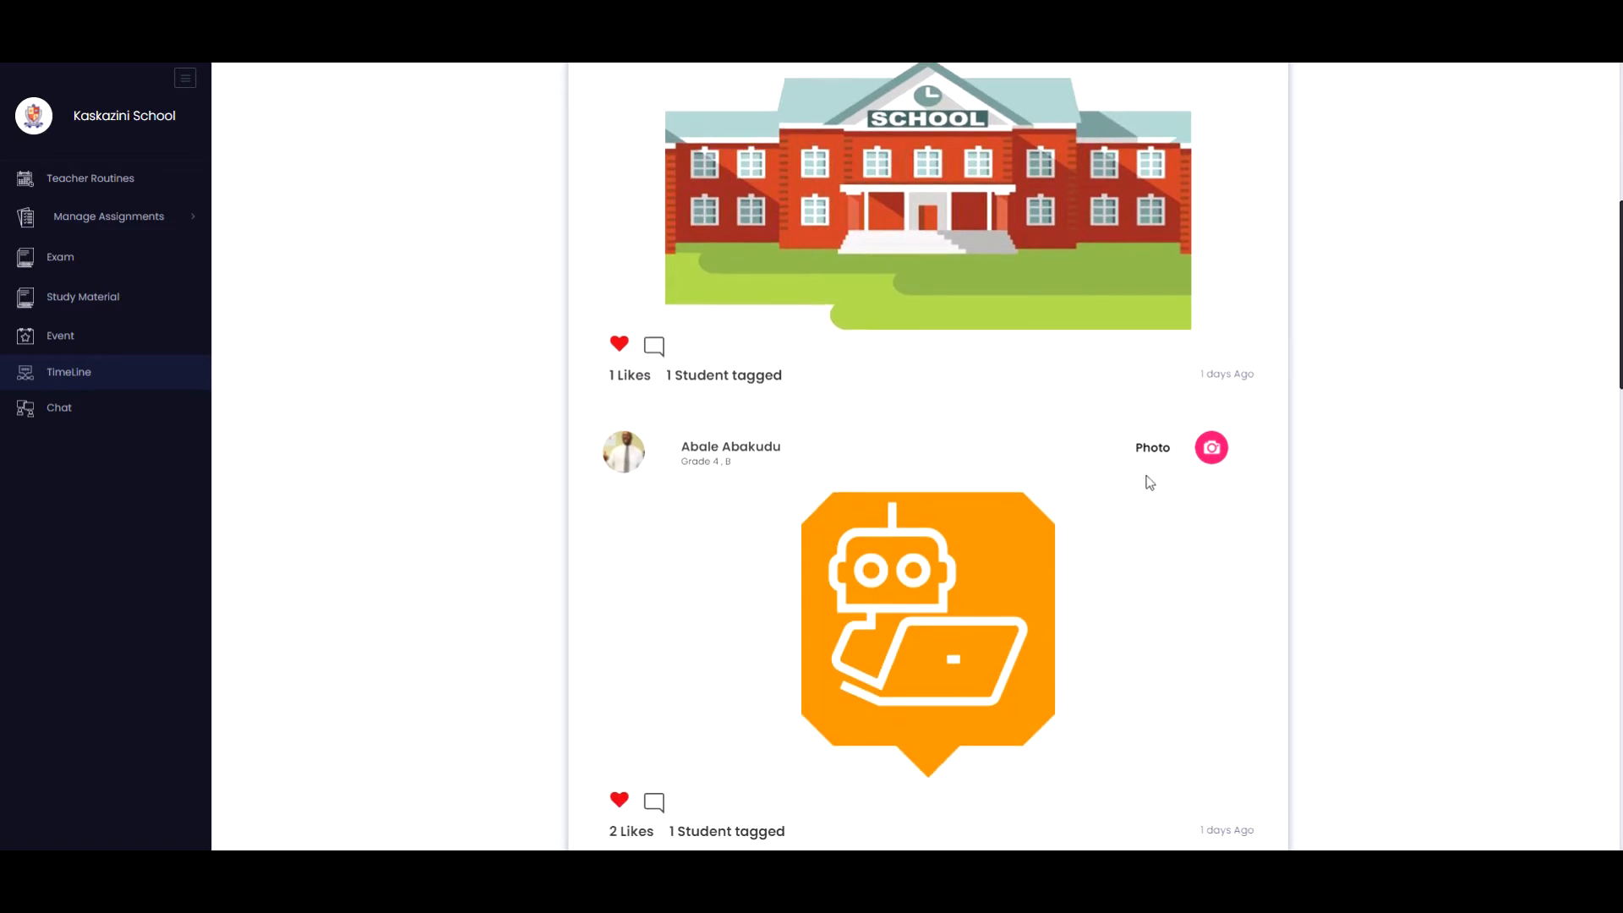
scroll(933, 564, "down", 5)
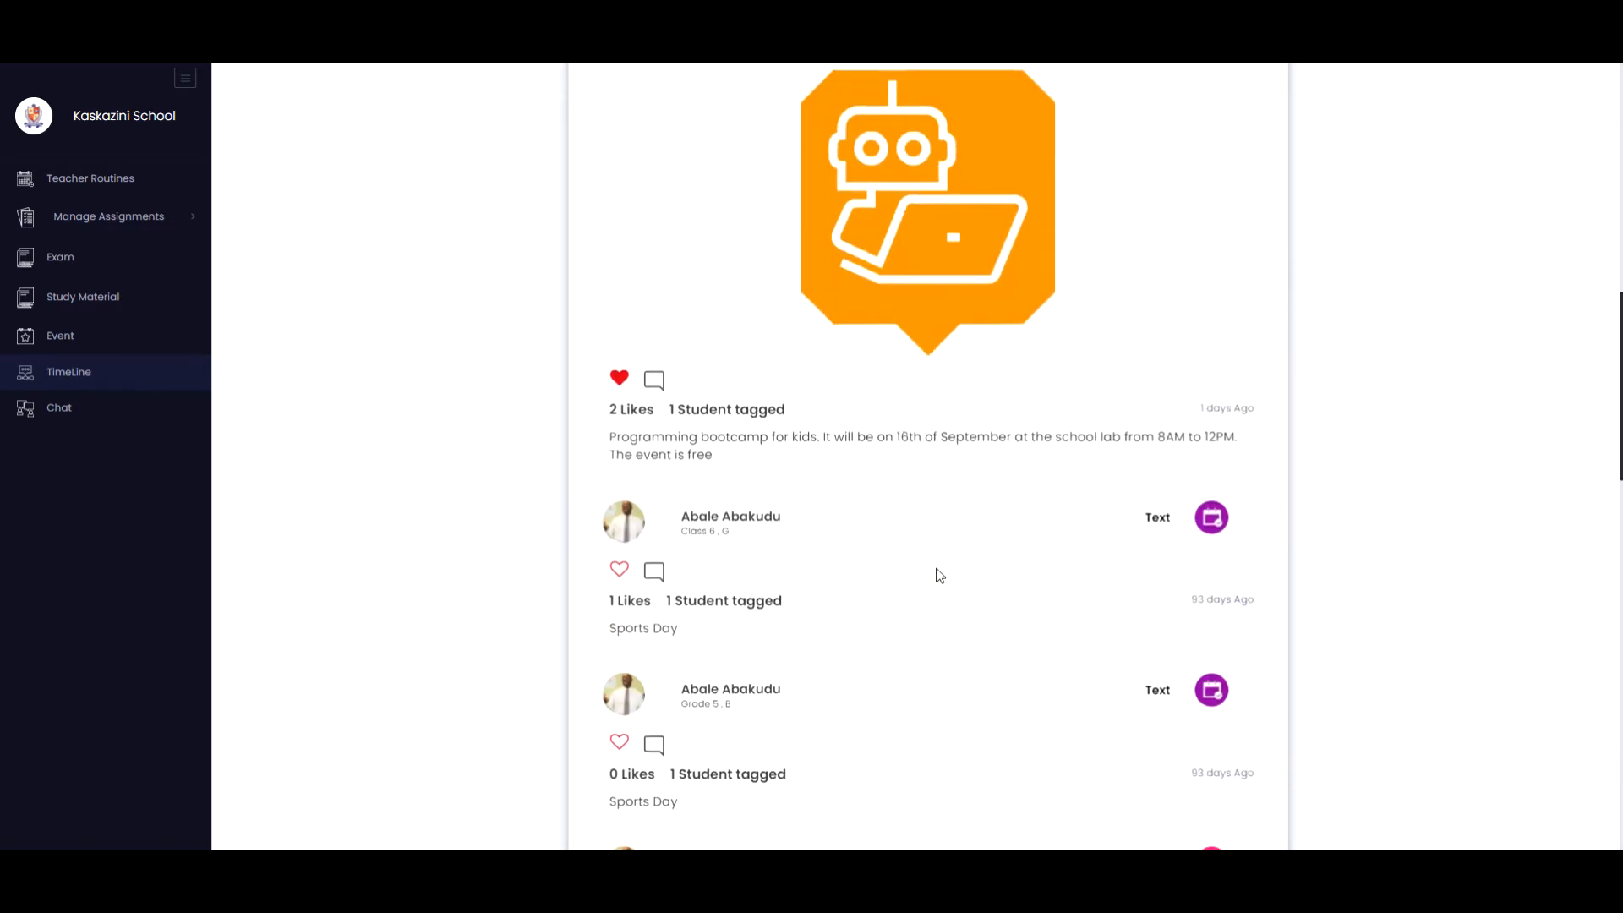
scroll(937, 574, "down", 1)
scroll(862, 508, "down", 2)
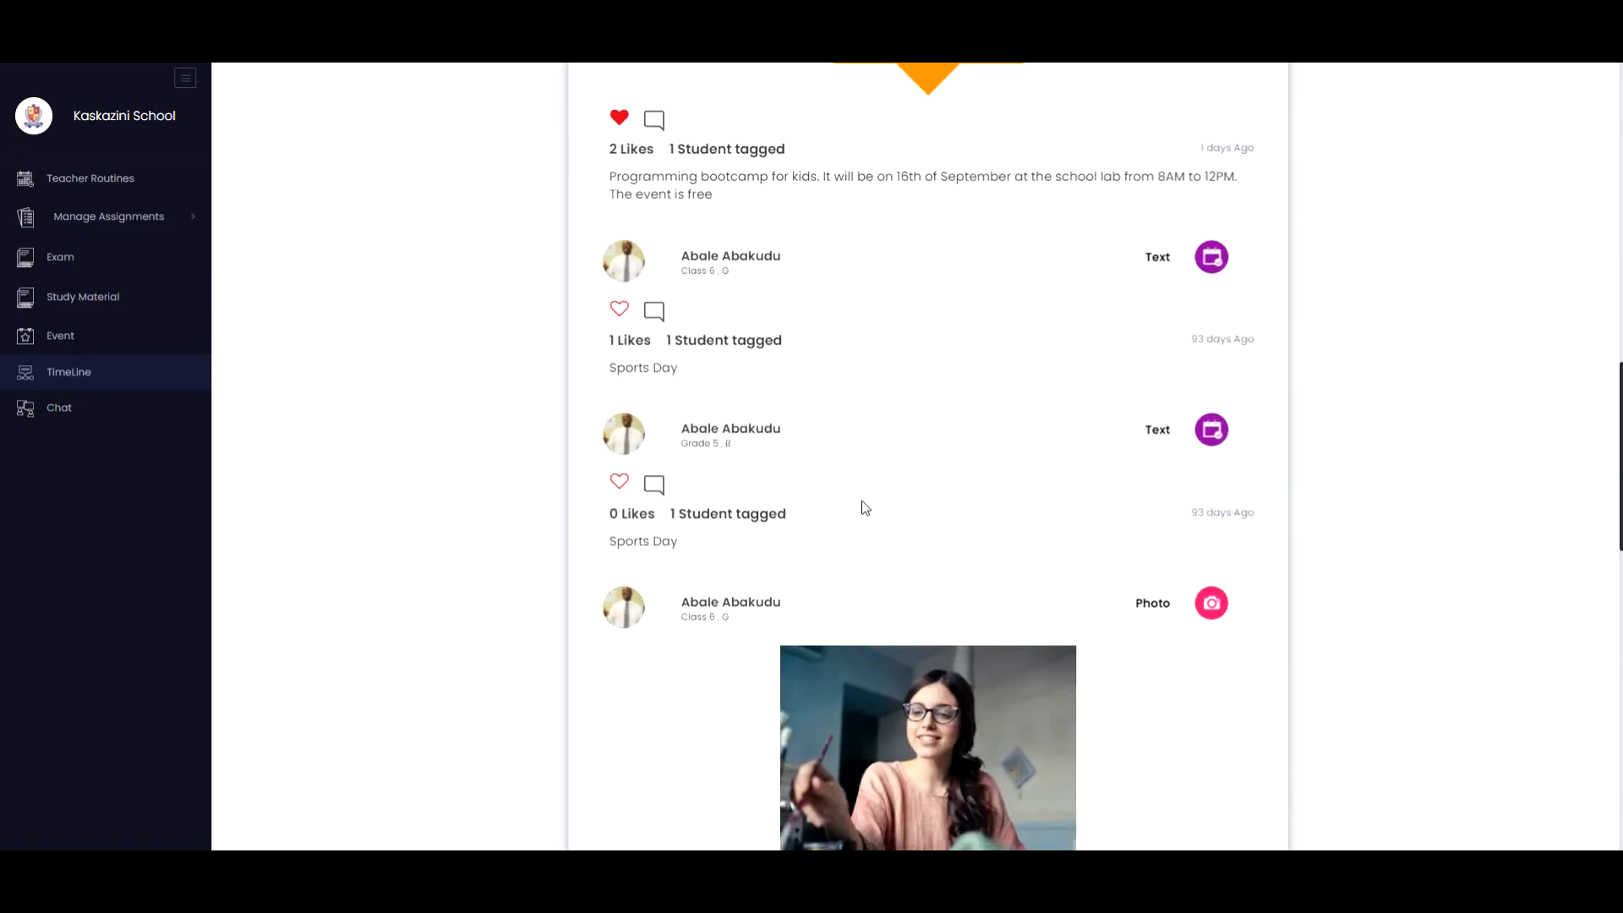
scroll(862, 507, "down", 3)
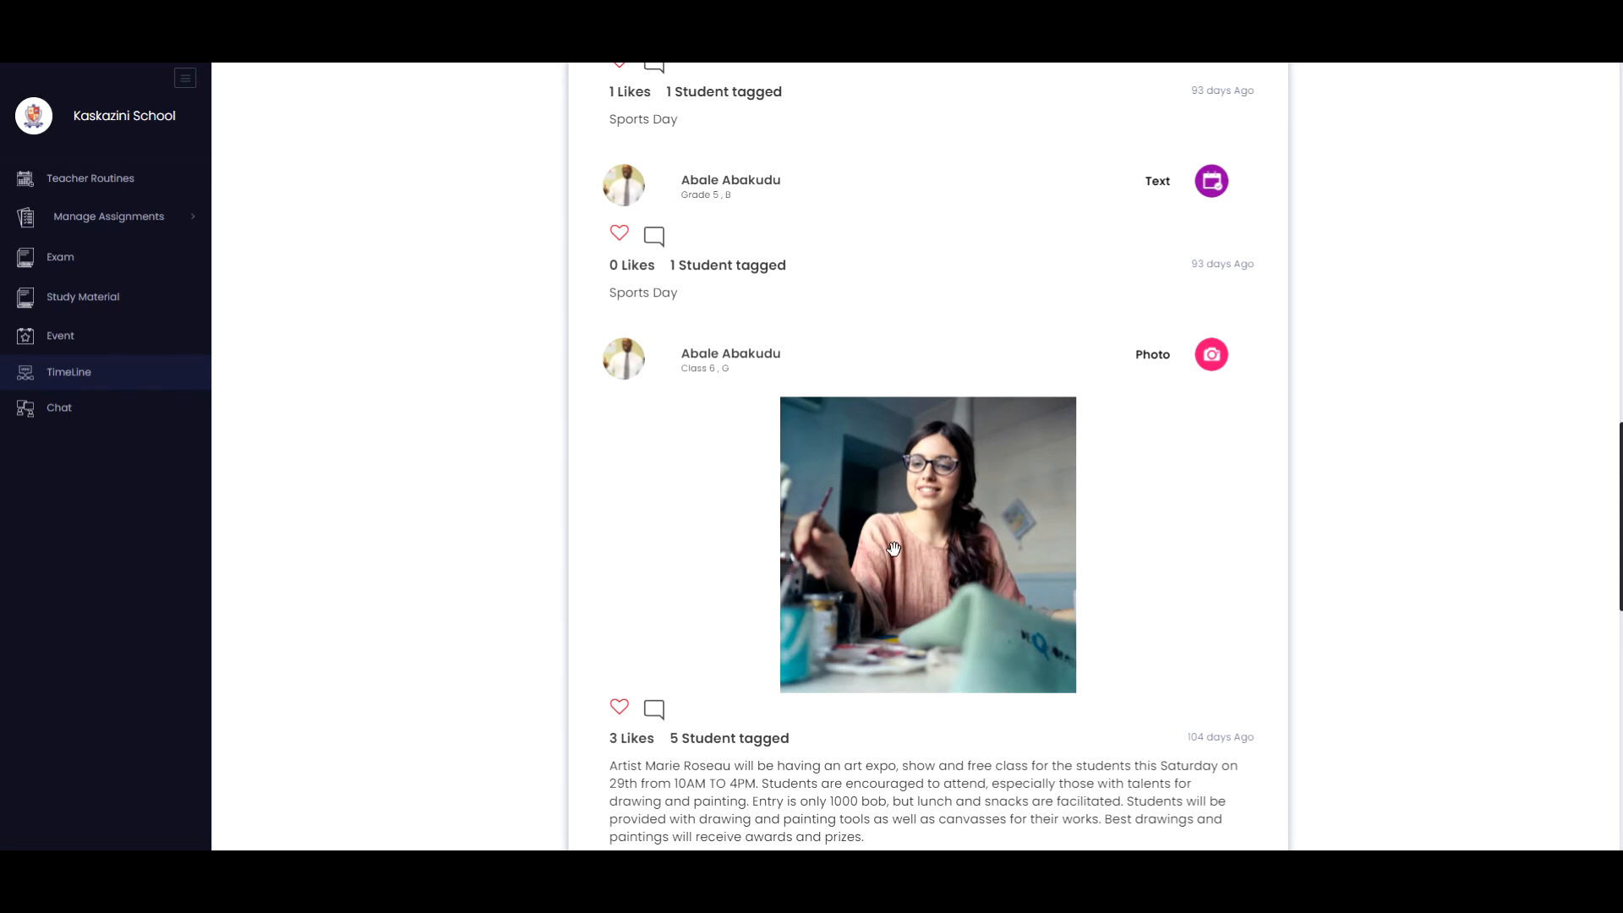
scroll(894, 550, "down", 1)
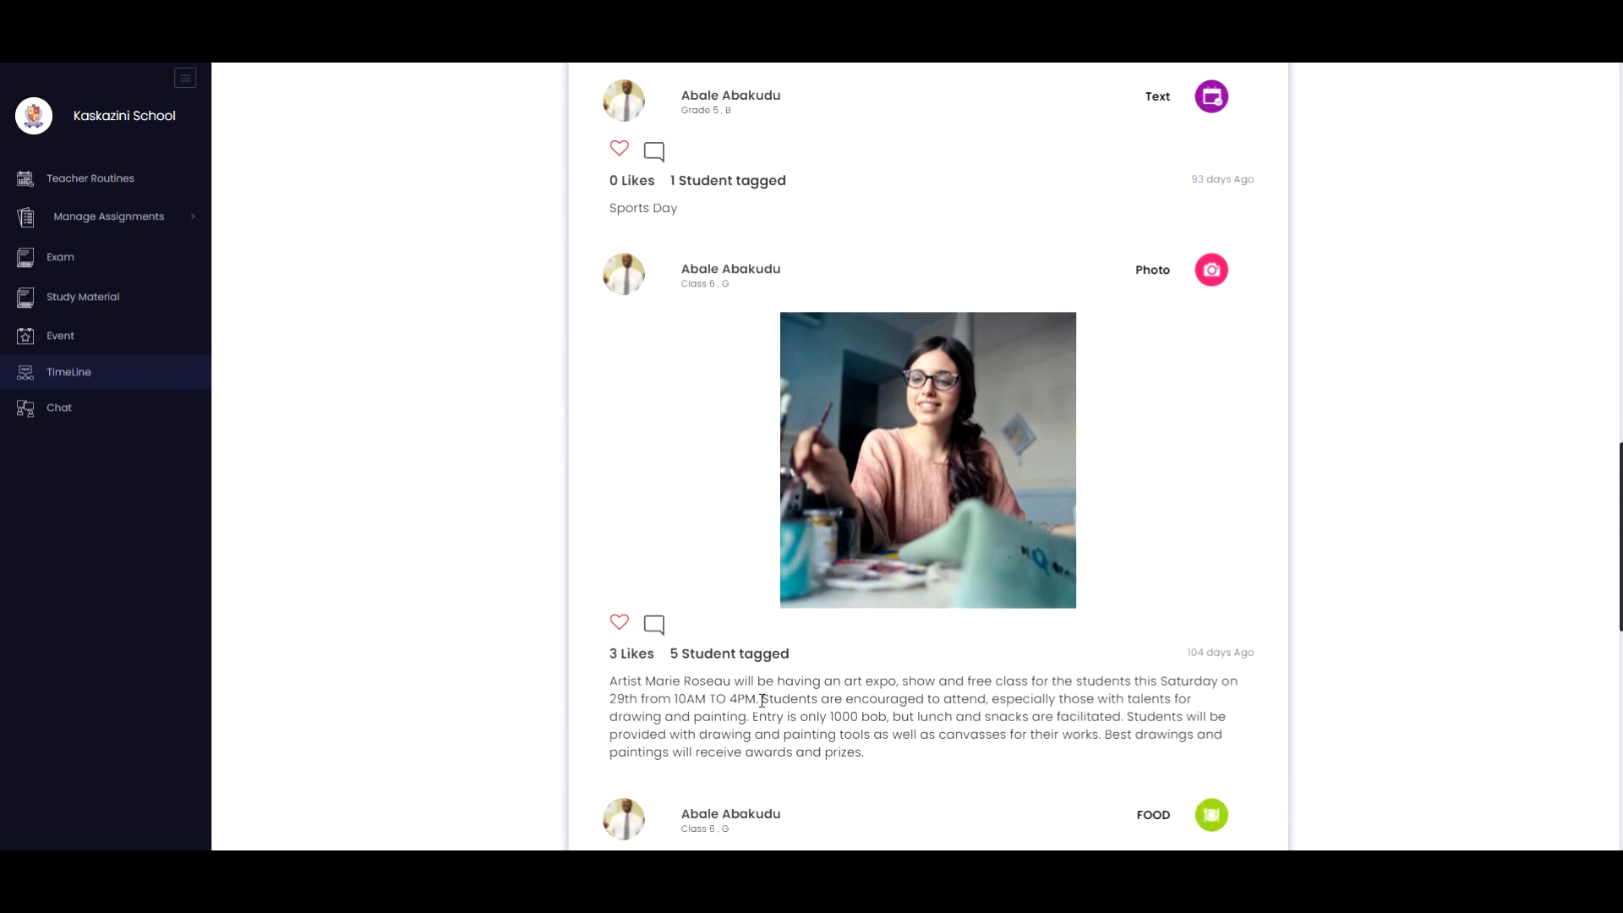
scroll(752, 700, "down", 4)
scroll(760, 698, "down", 2)
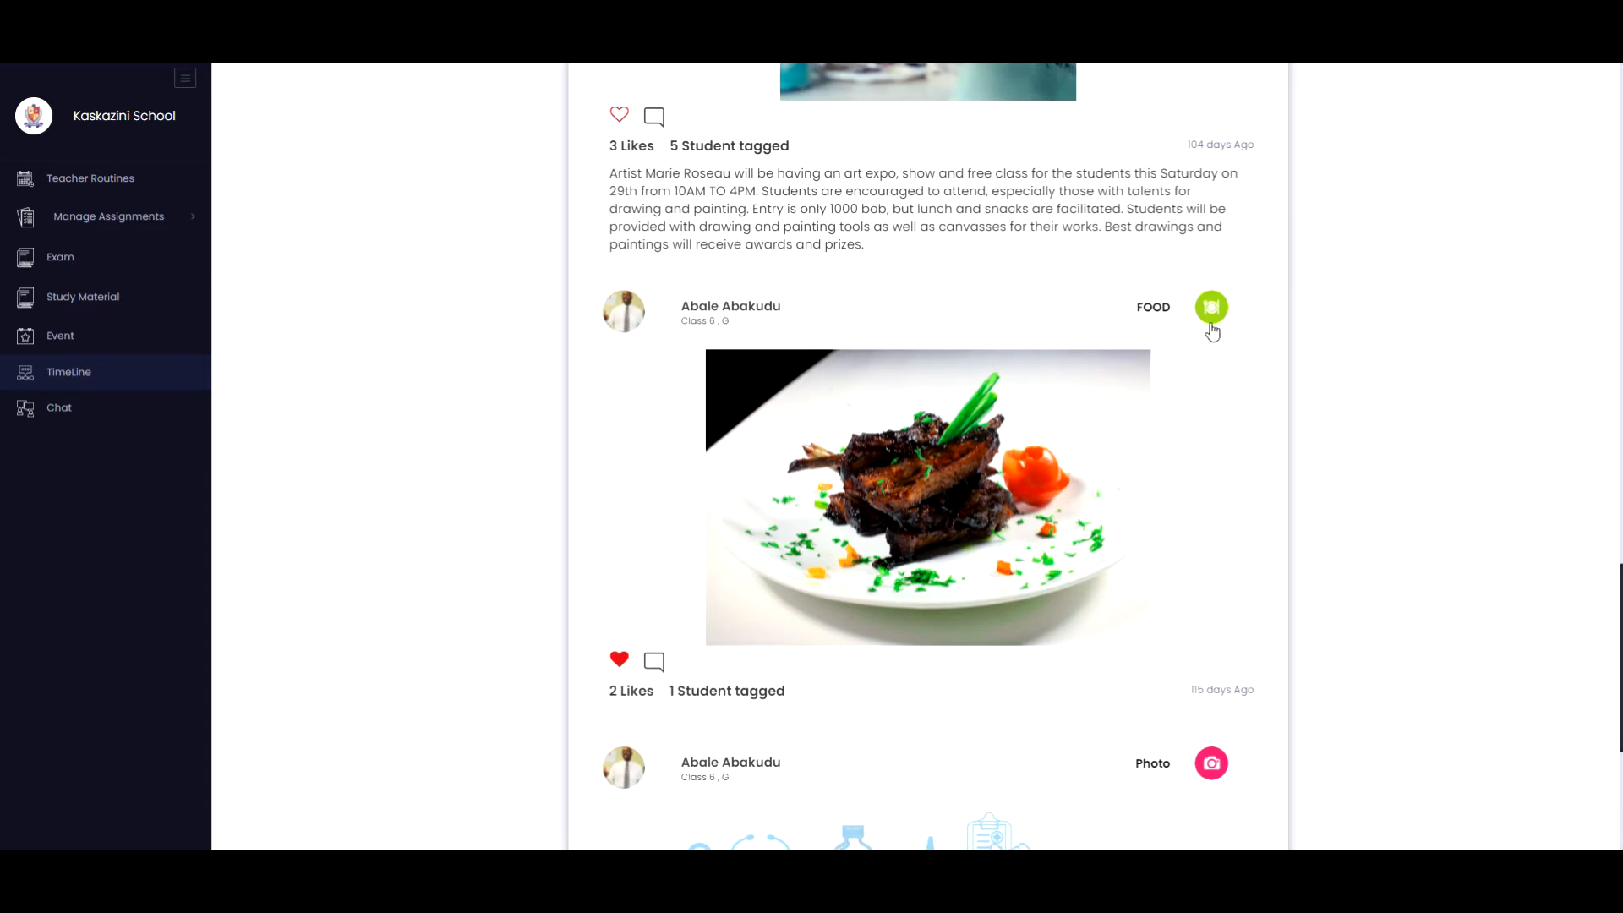
scroll(1165, 364, "down", 5)
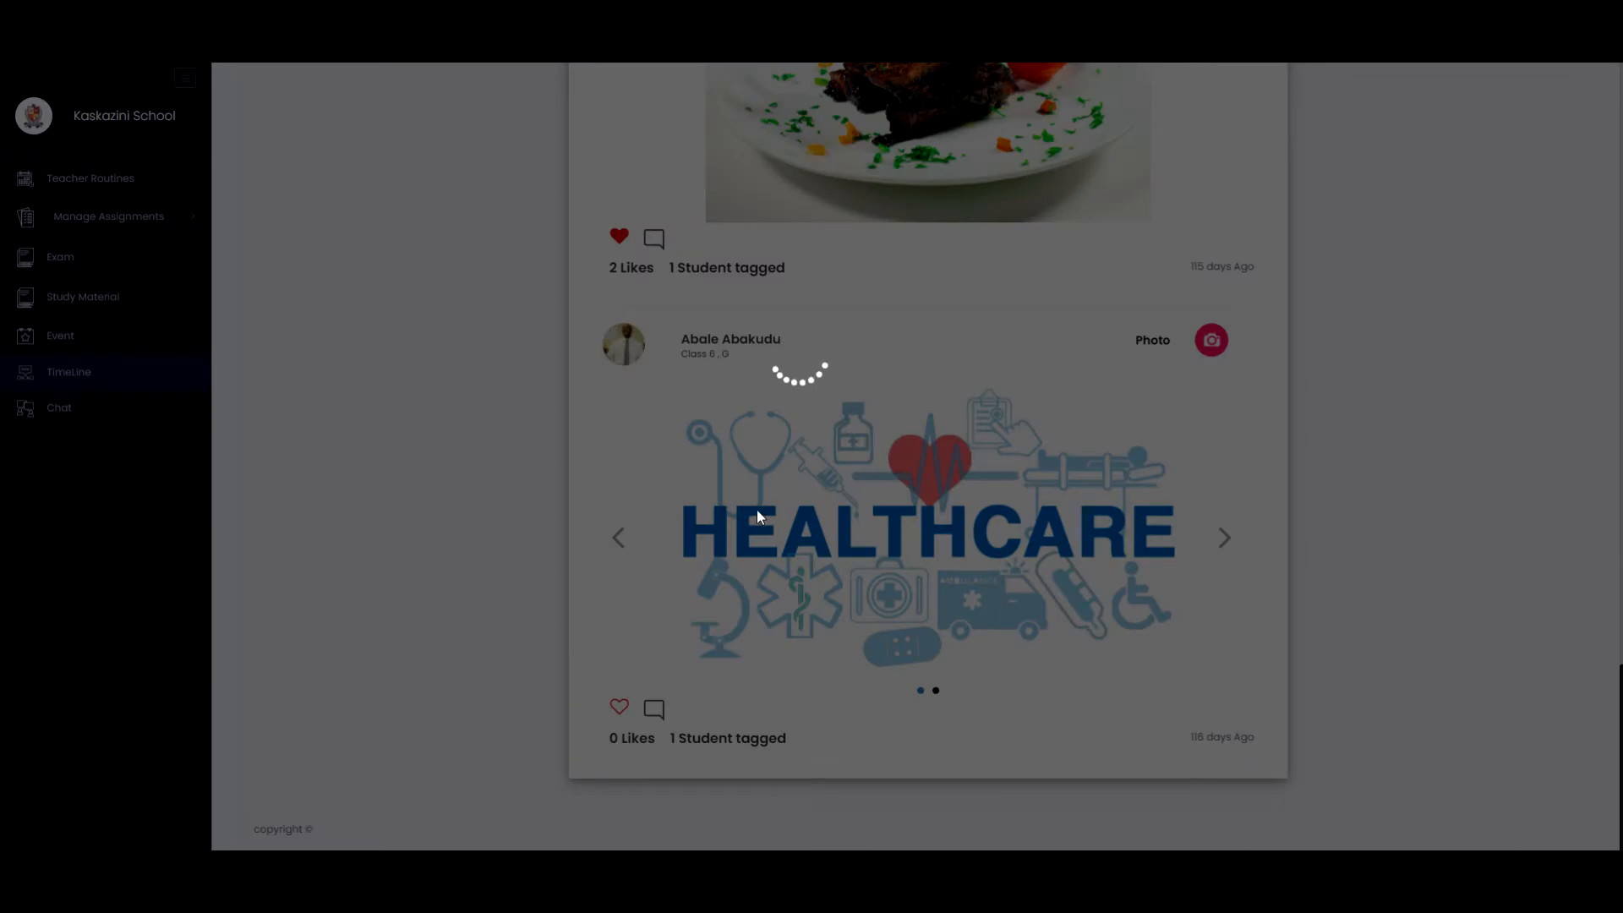
scroll(1024, 505, "up", 3)
scroll(1024, 505, "up", 10)
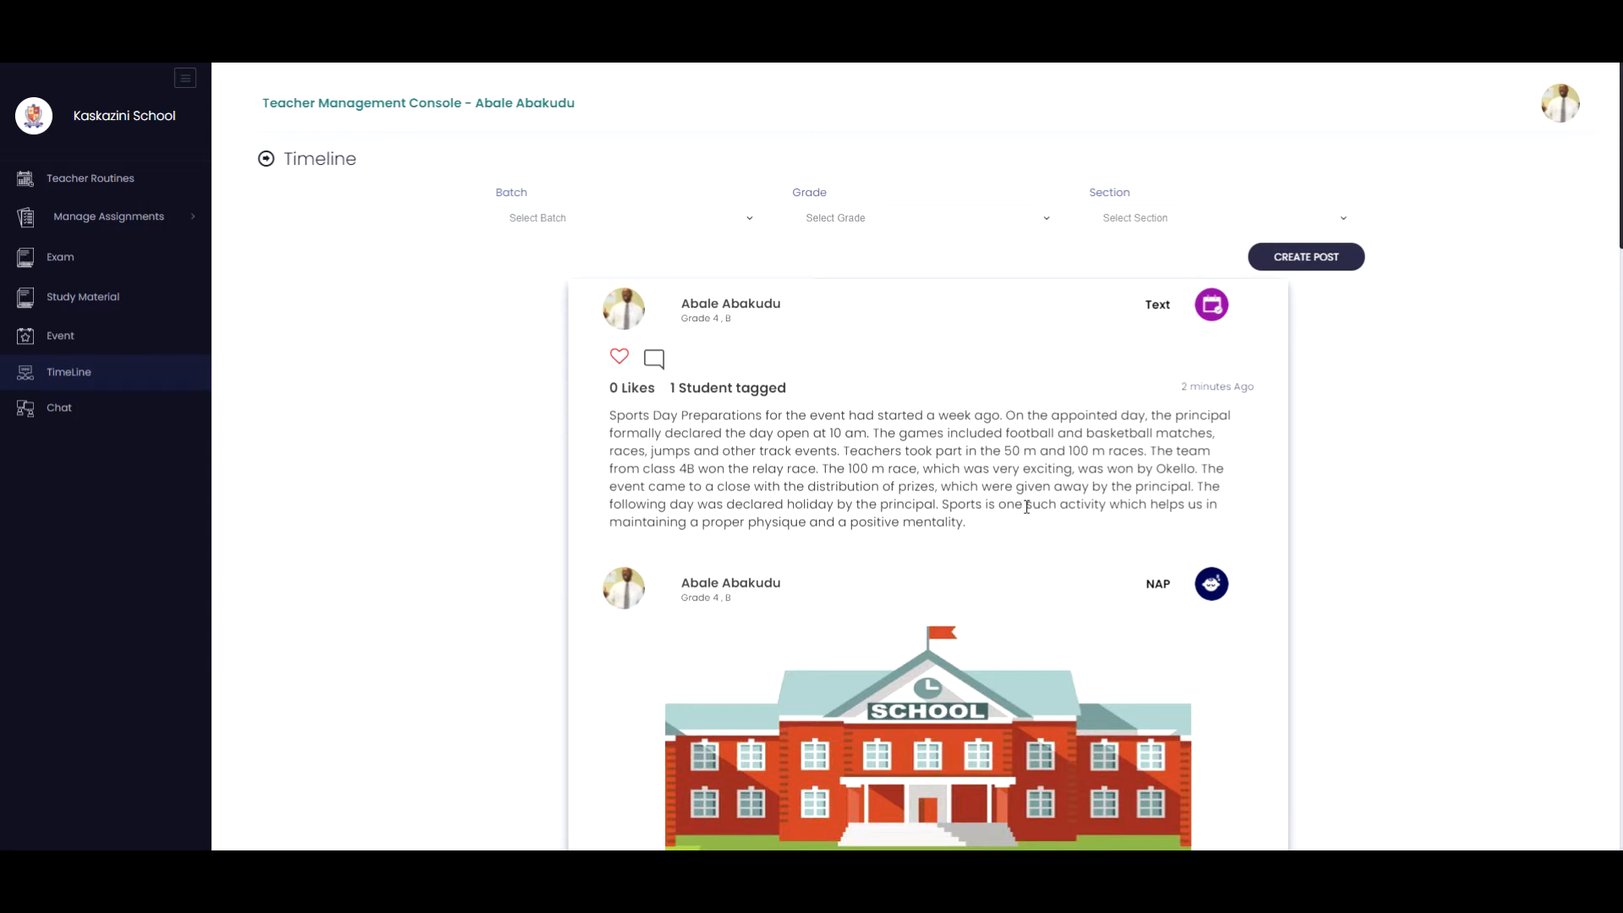
left_click(1302, 262)
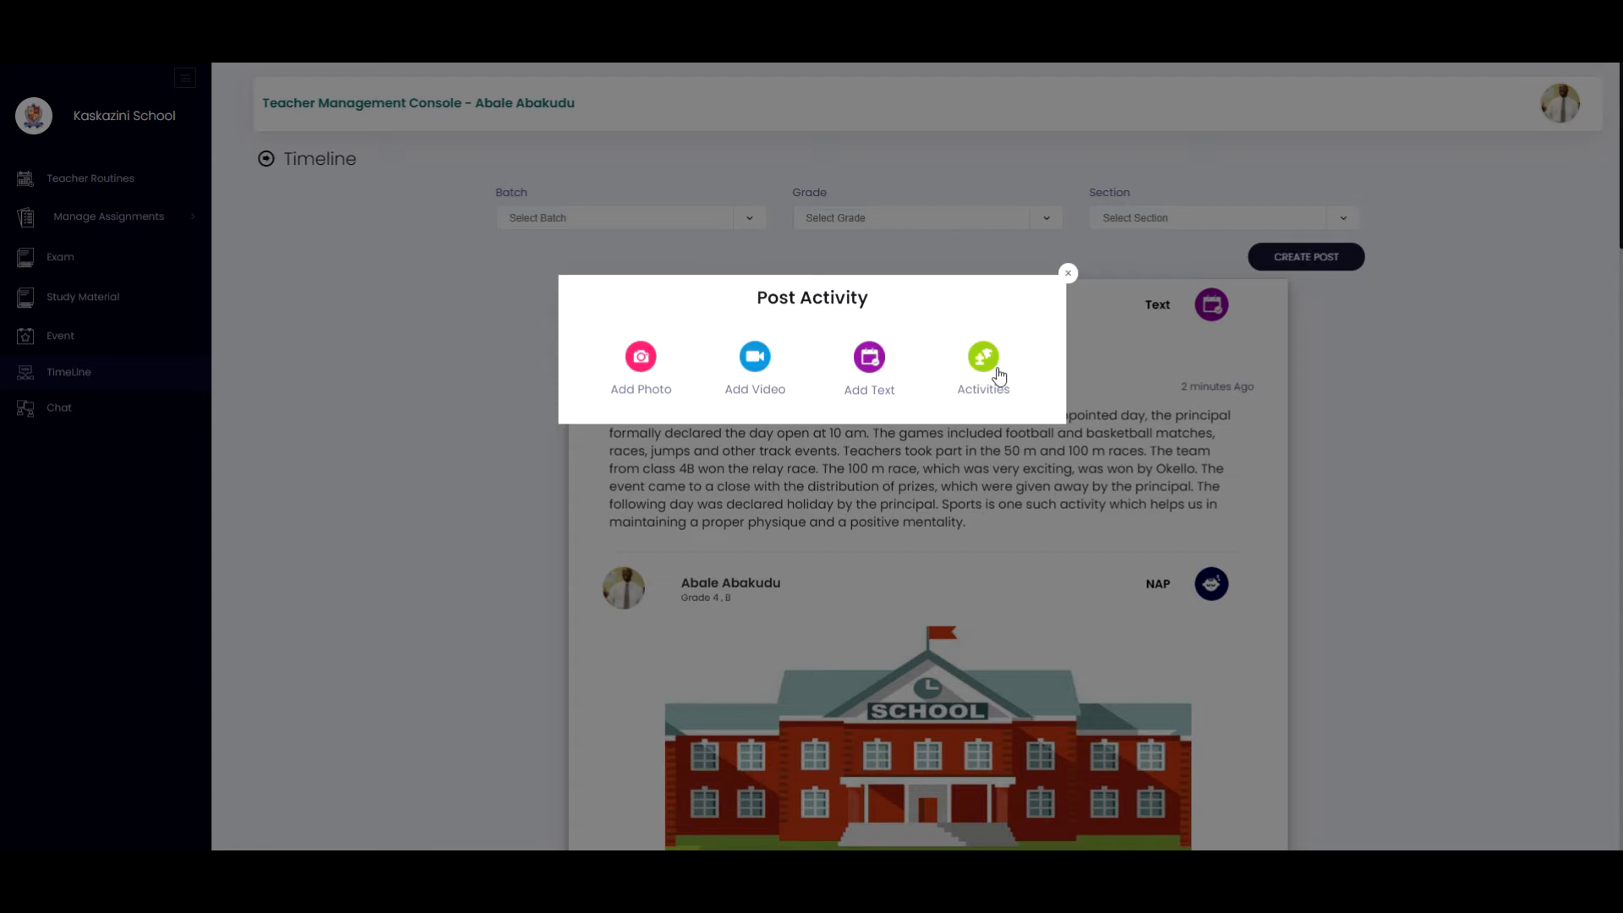
left_click(983, 358)
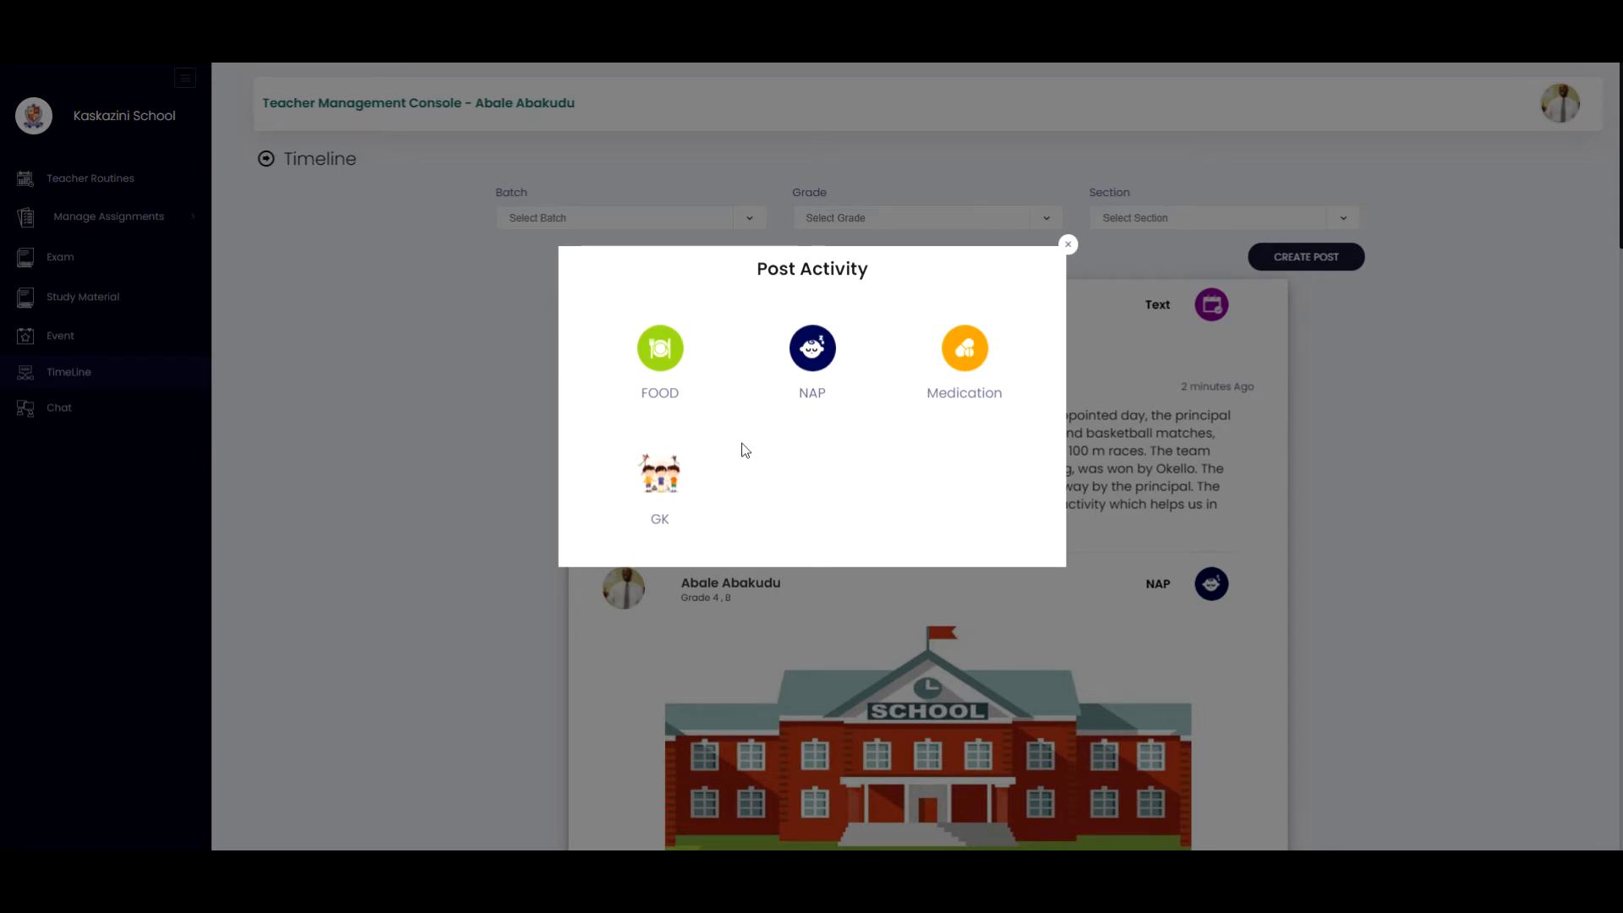
left_click(1068, 246)
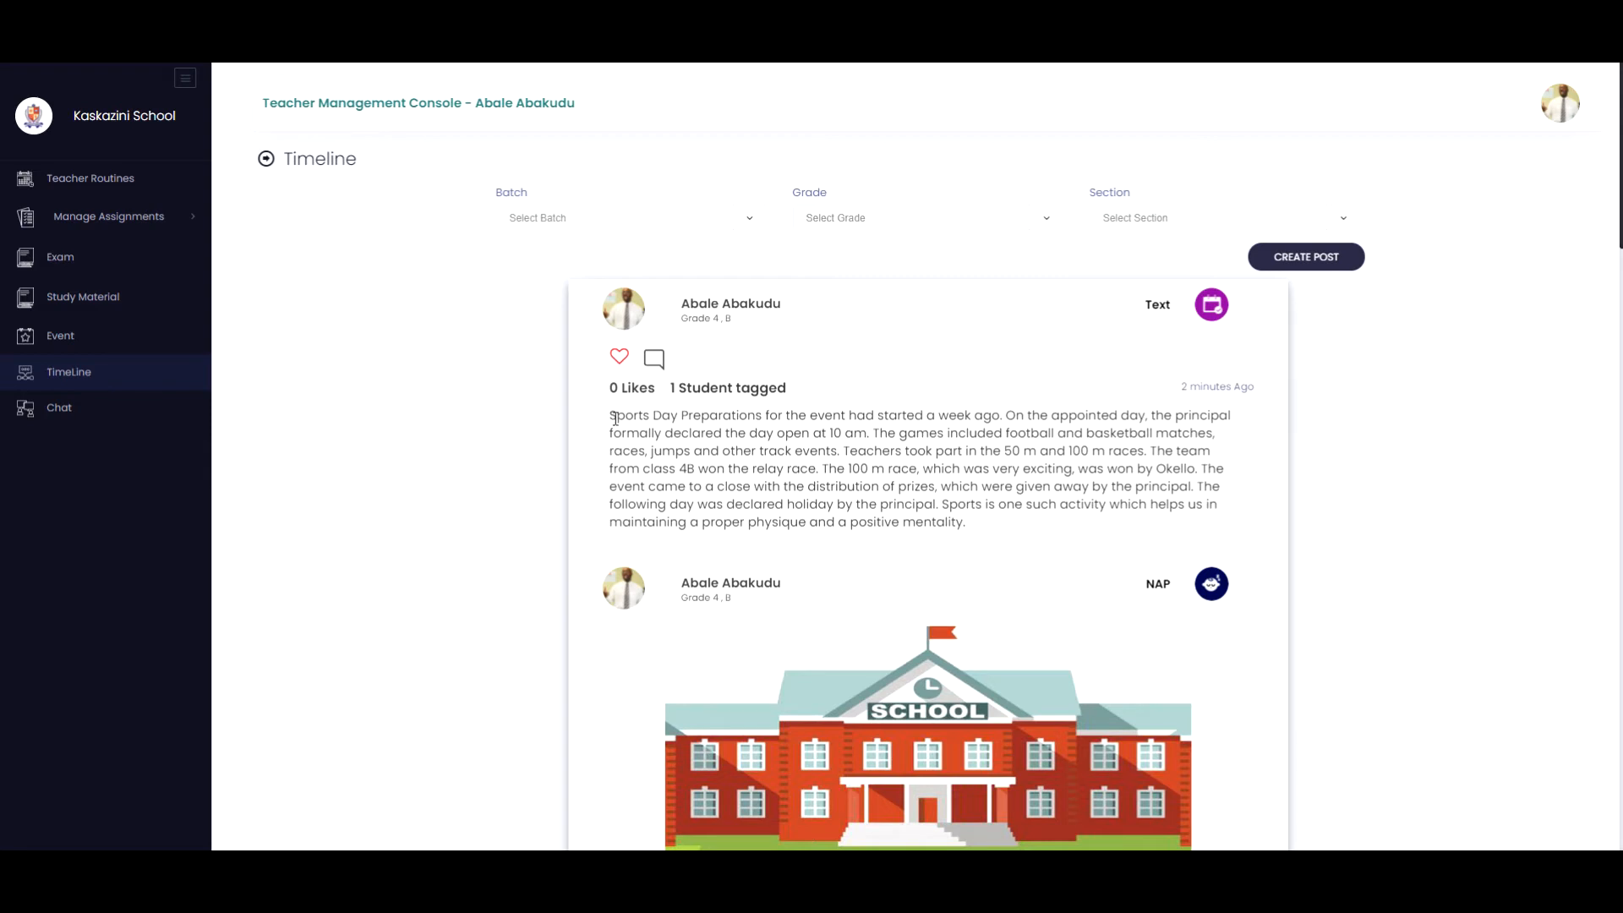
Copy the full description text of the Sports Day text post at the top of the timeline.
left_click_drag(612, 414, 982, 536)
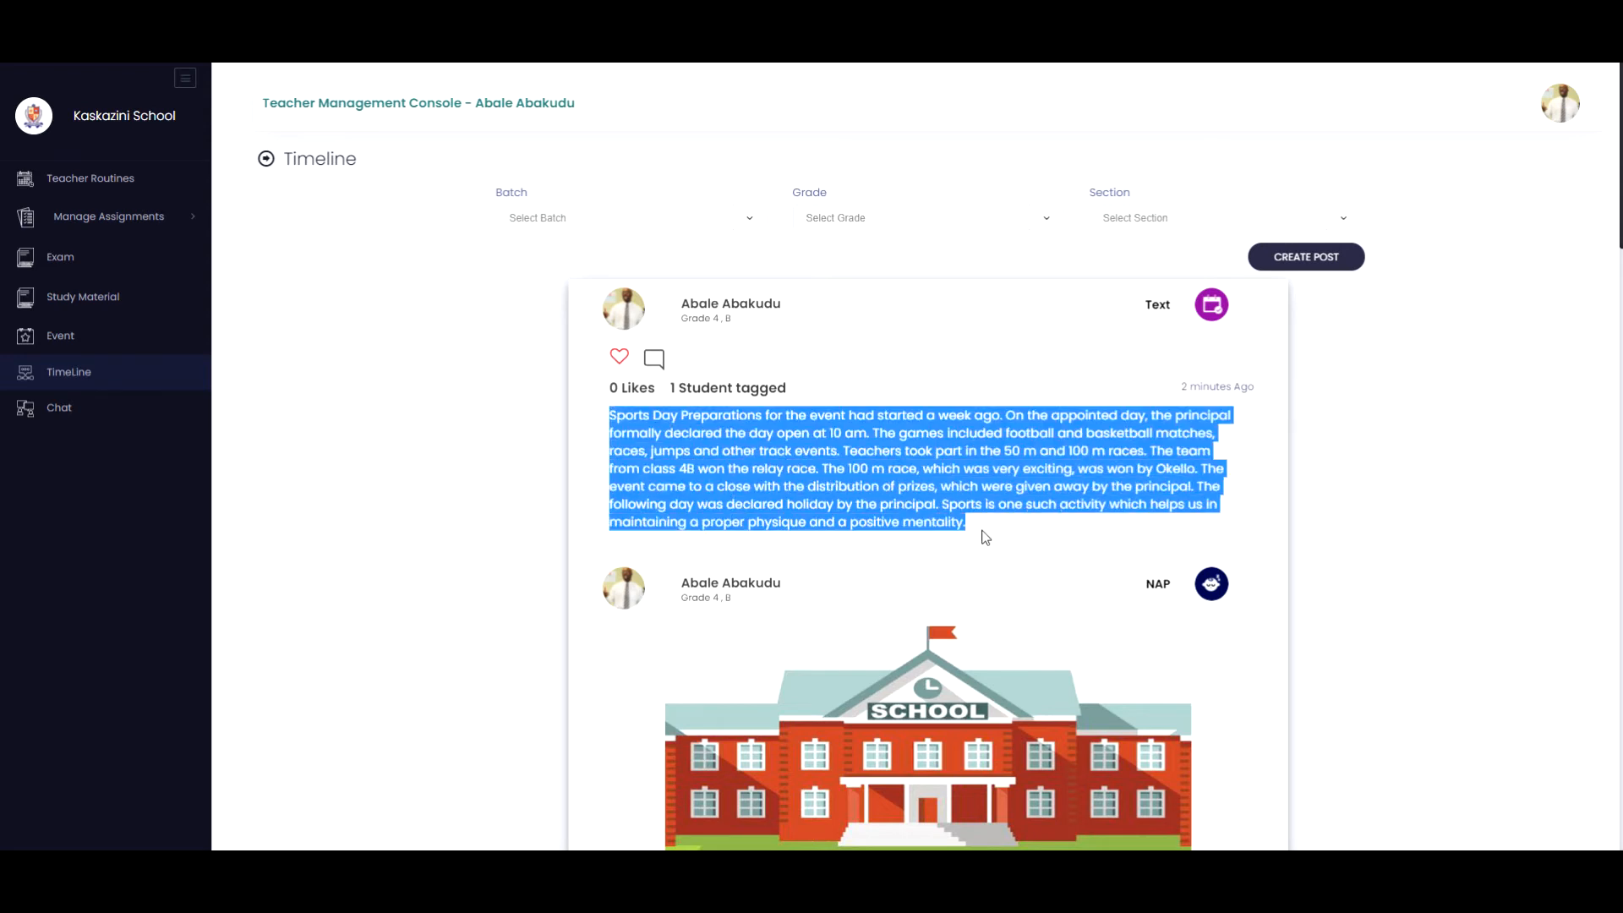
right_click(916, 495)
left_click(916, 495)
left_click(939, 429)
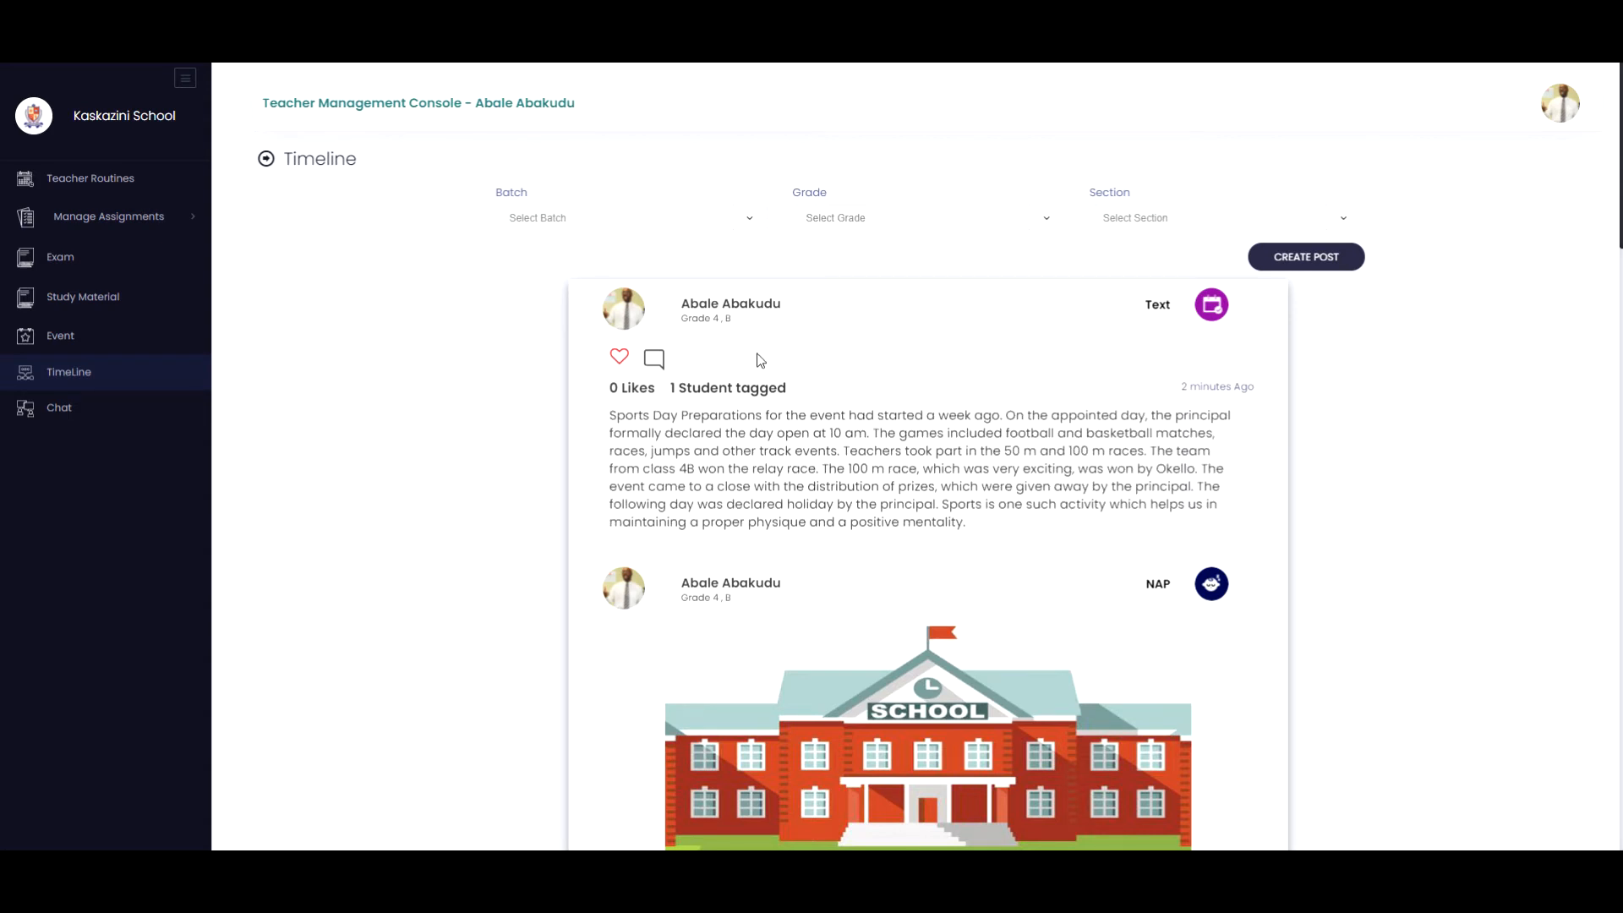
Start a new photo post and upload the sportsday image as its photo.
left_click(1312, 268)
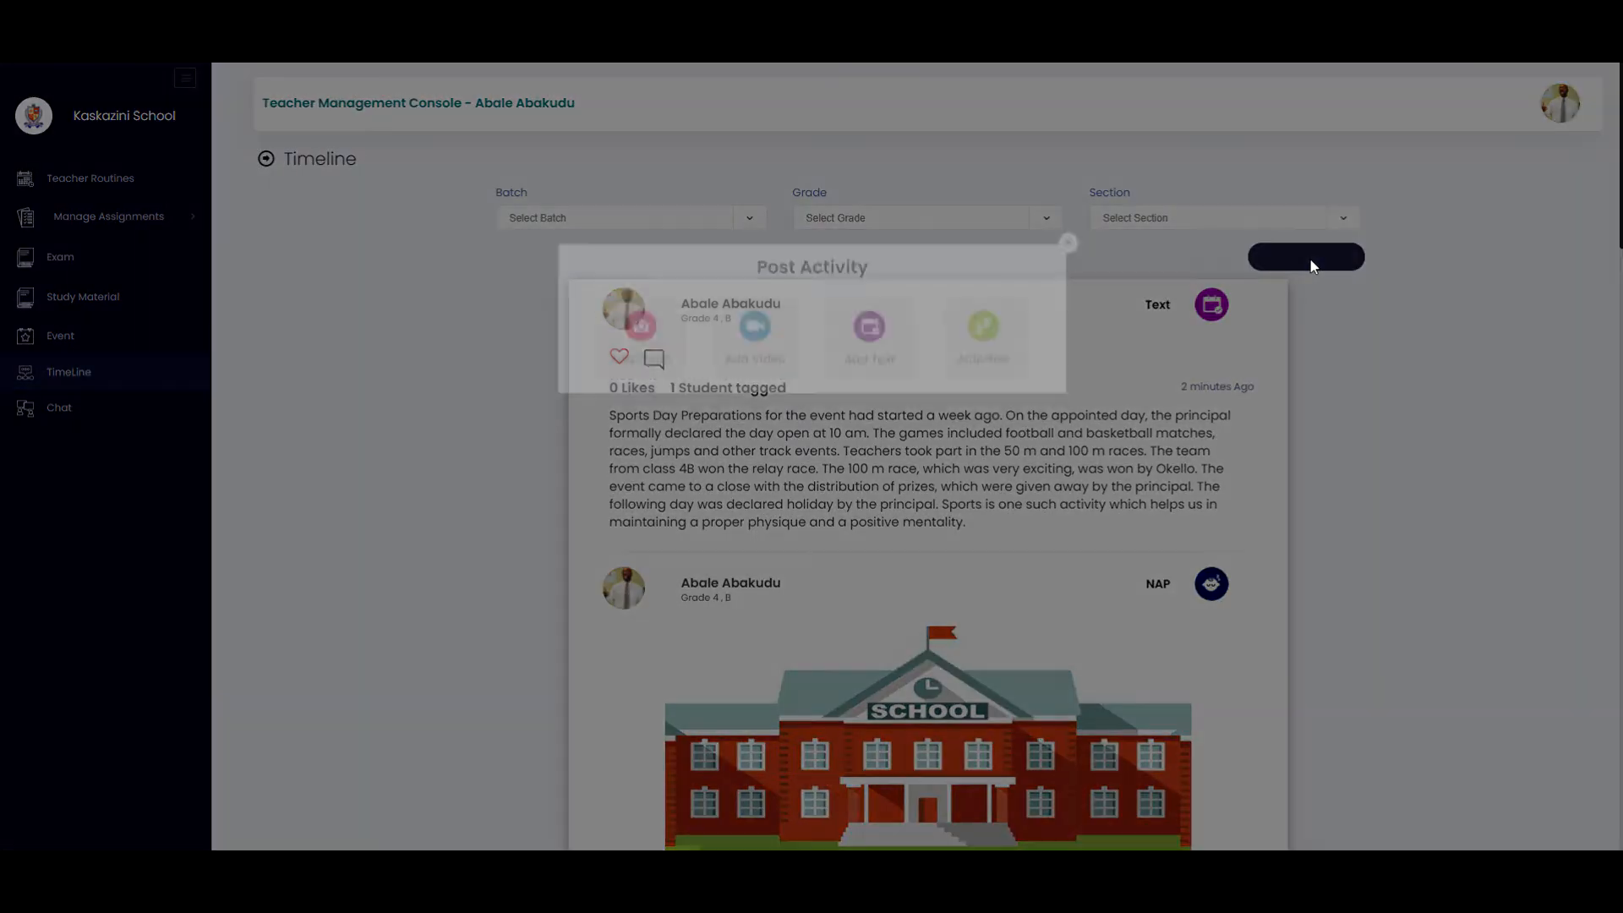
left_click(625, 348)
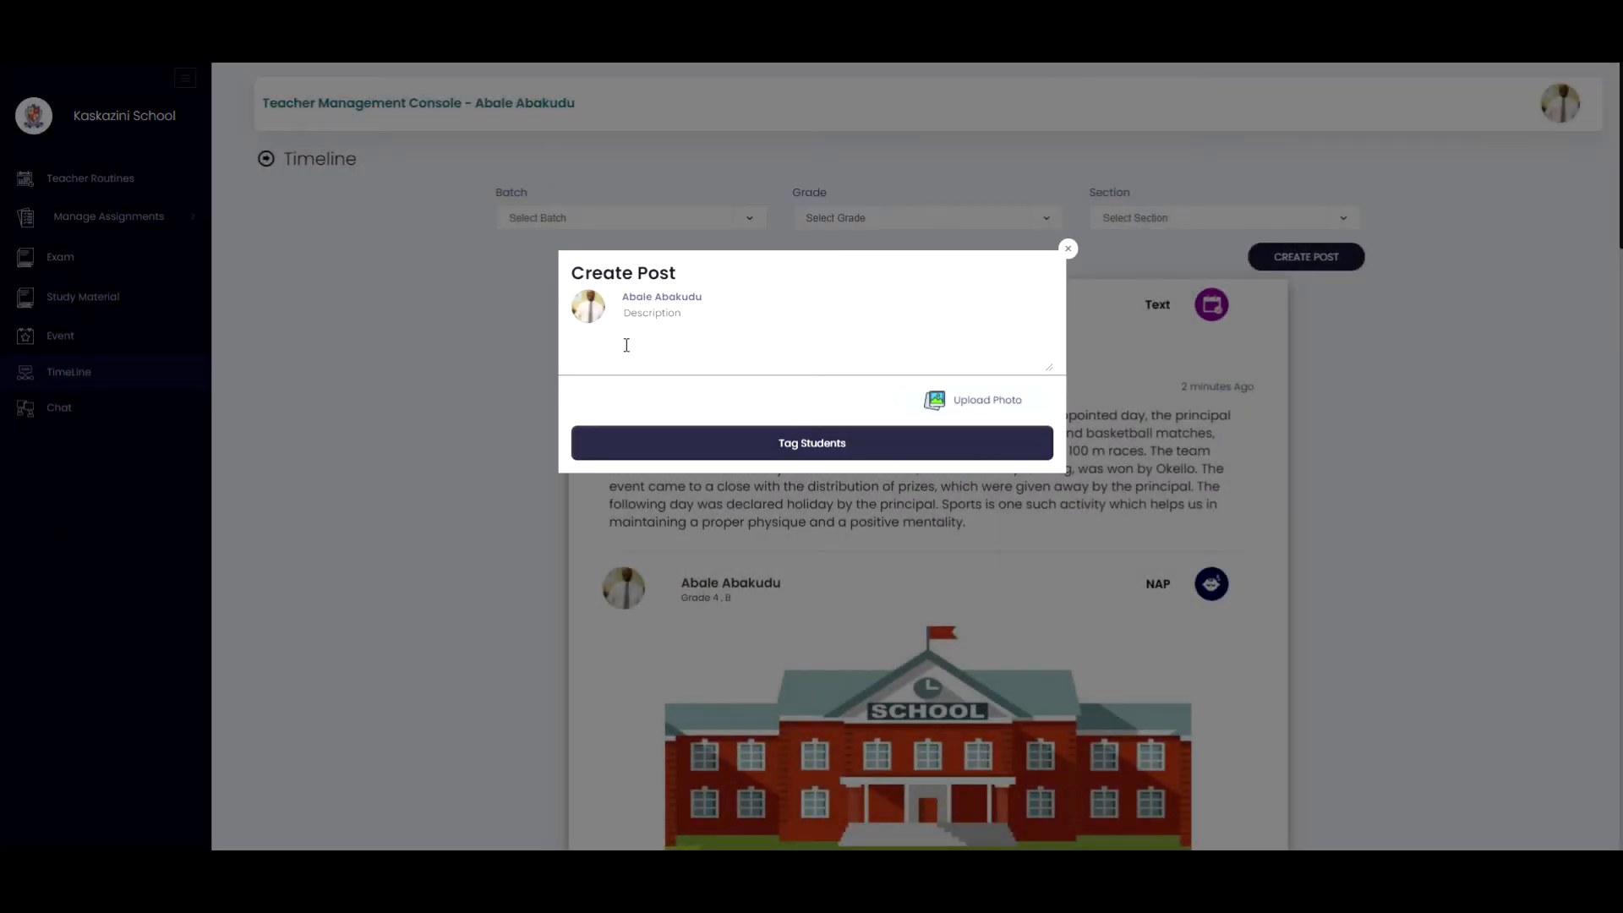
left_click(955, 395)
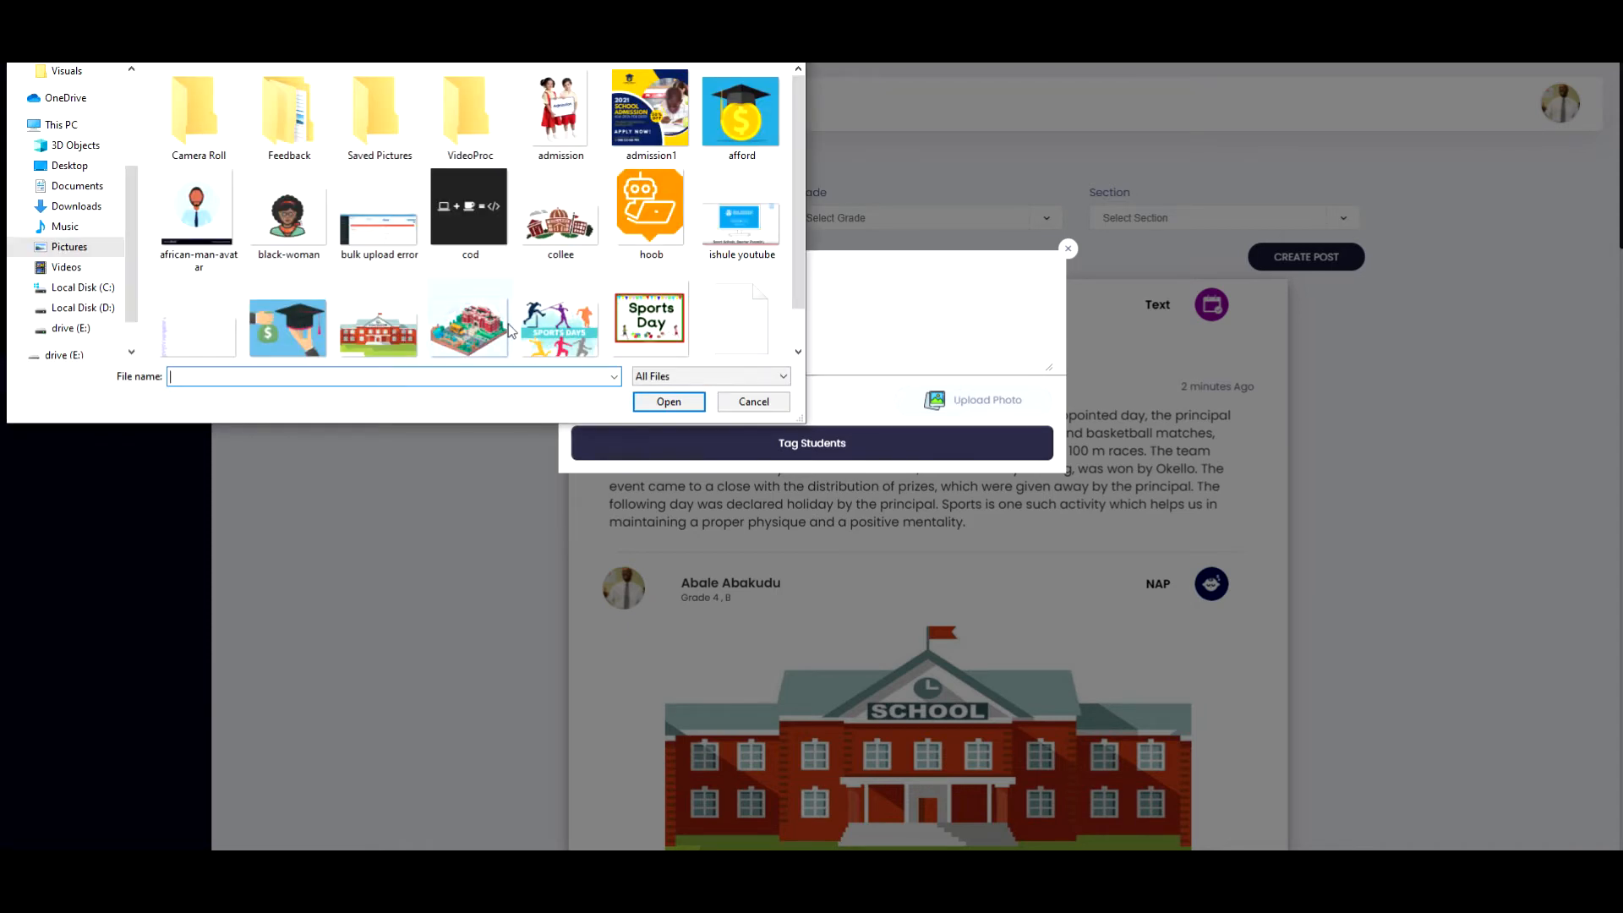
left_click(637, 322)
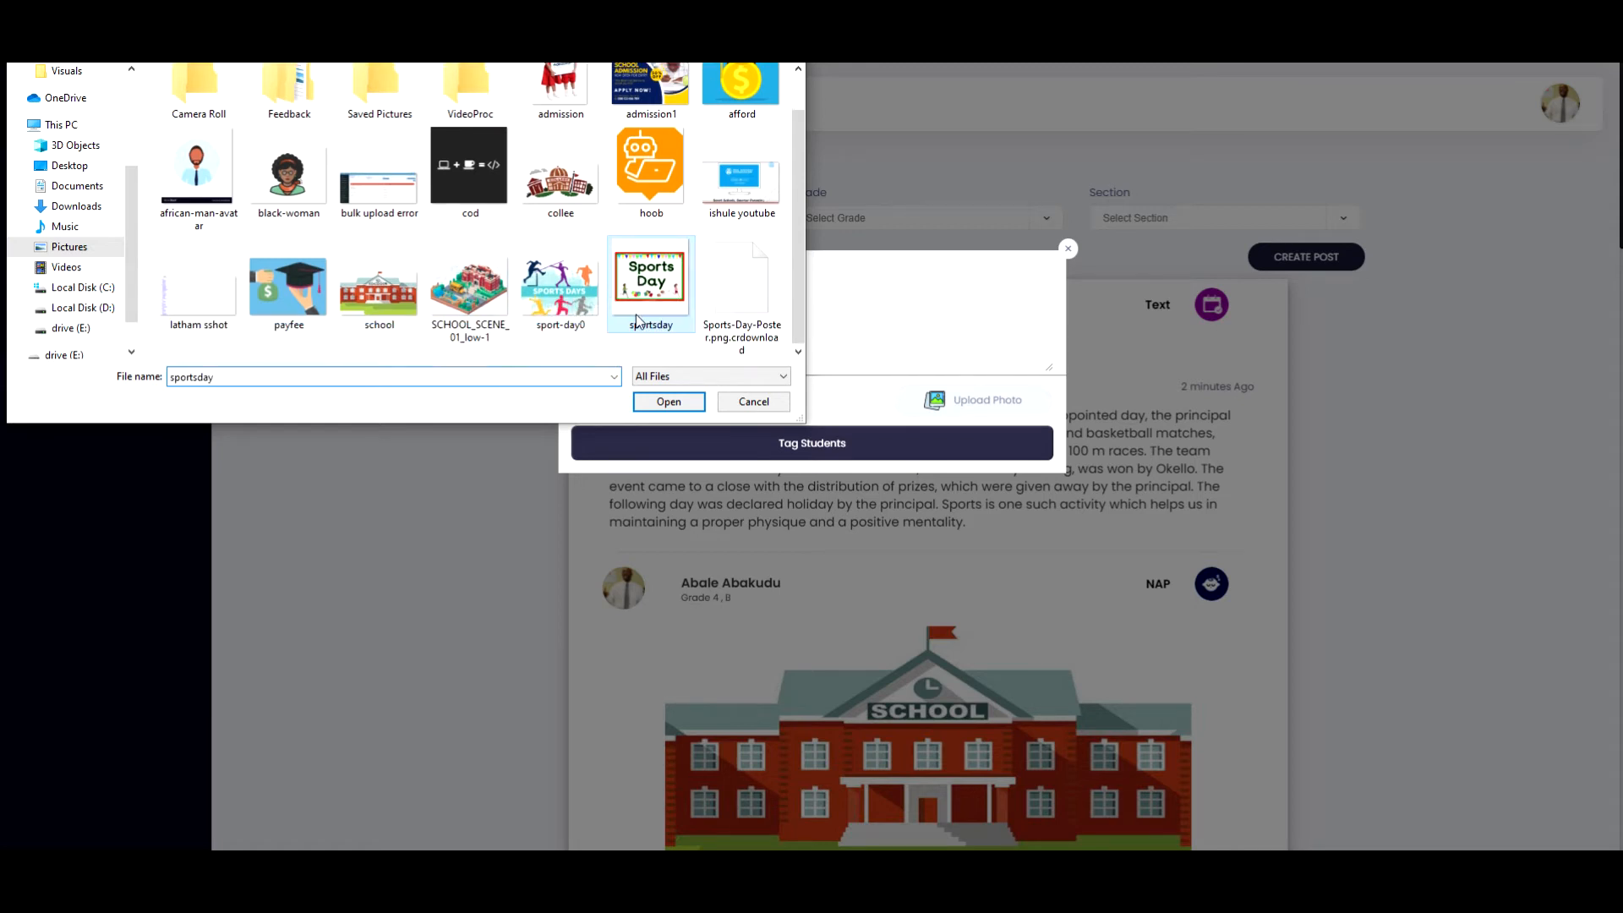
left_click(648, 400)
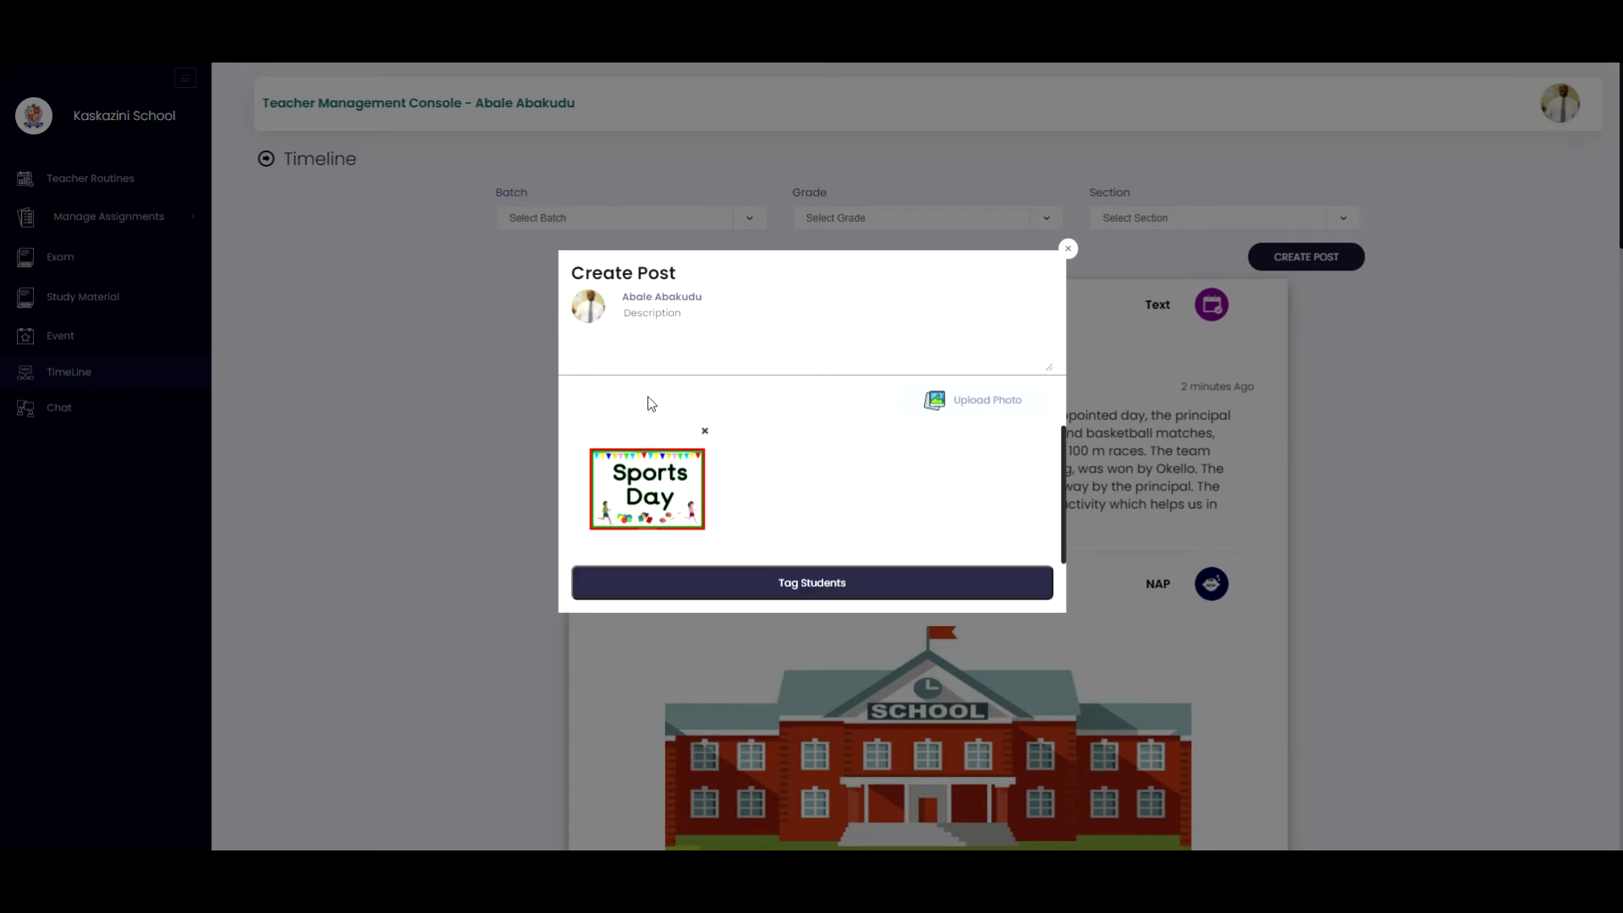
Paste the copied Sports Day text into the new post's description field.
left_click(703, 328)
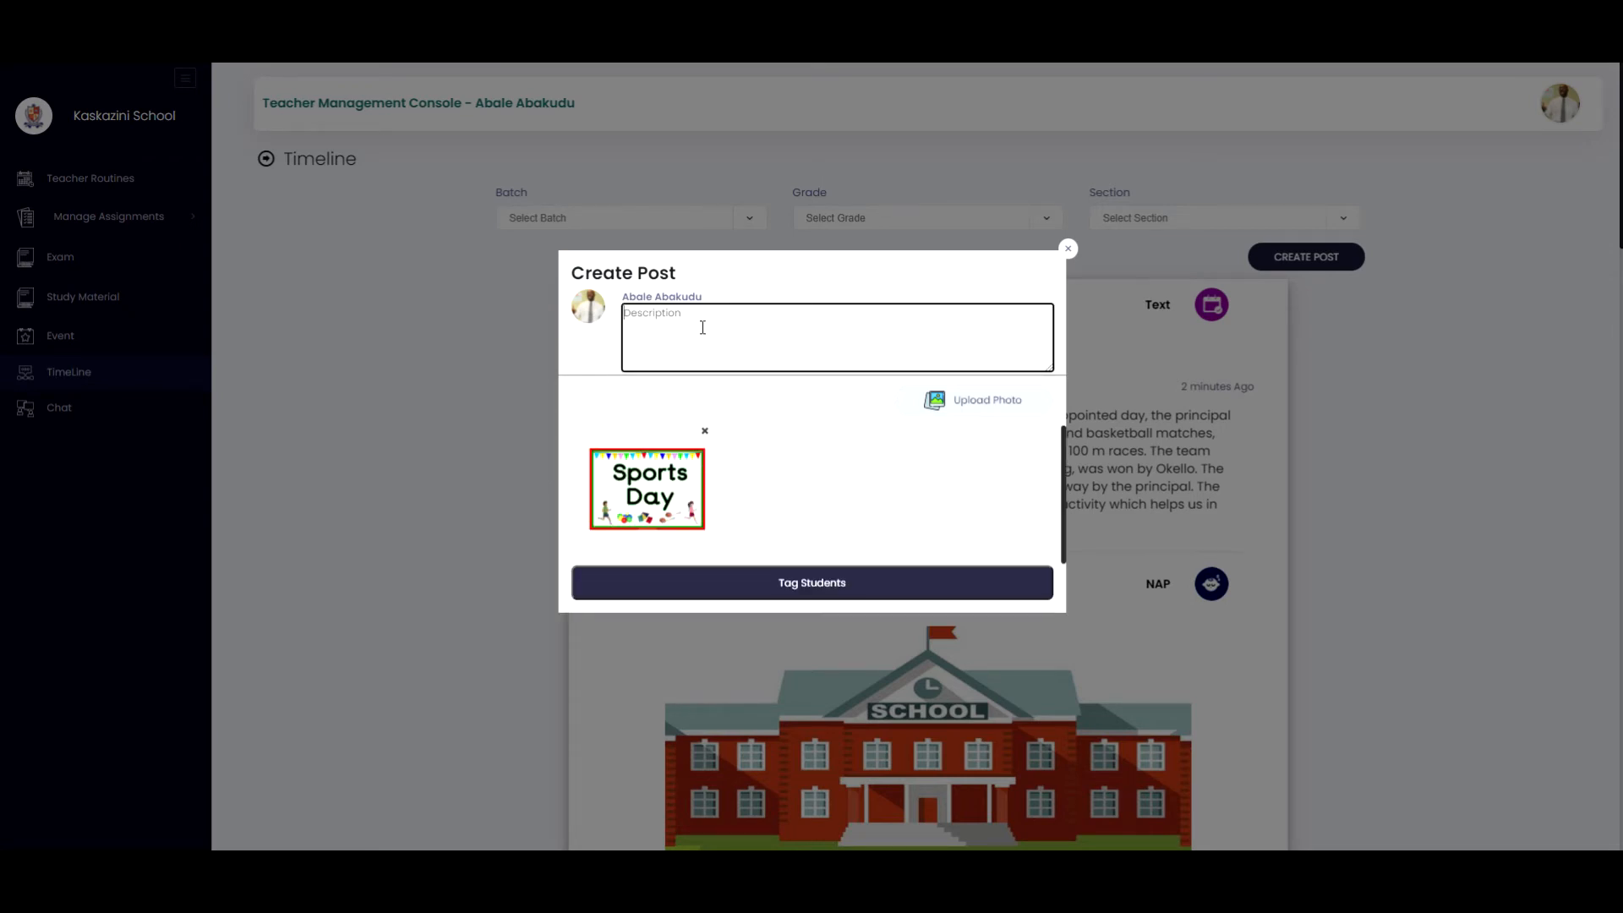
key("ctrl+v")
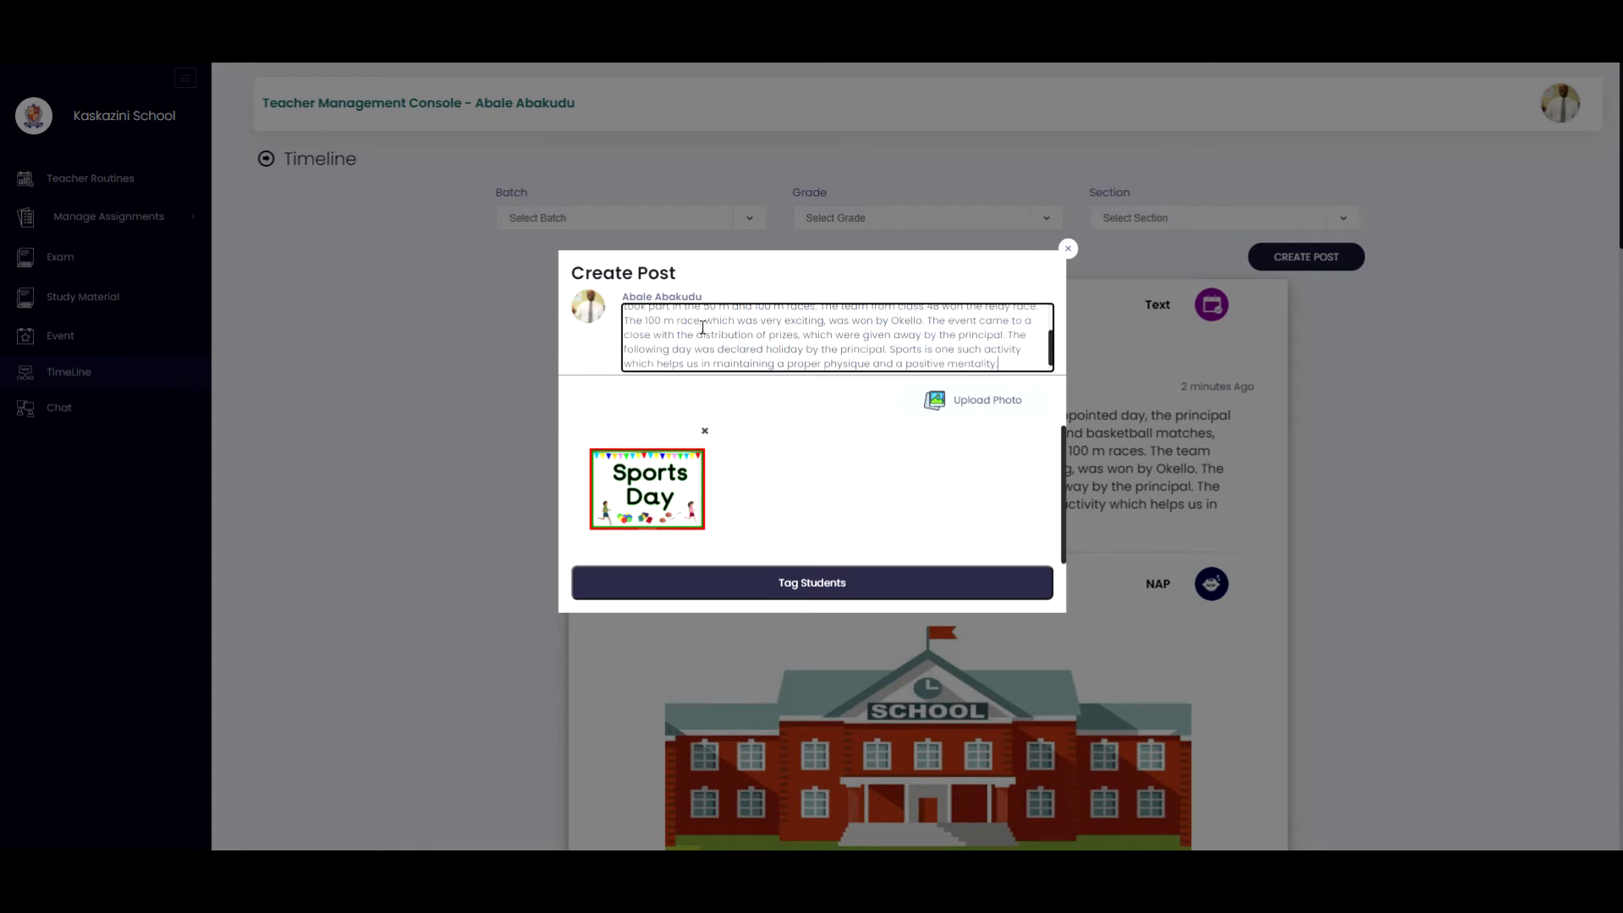
scroll(845, 328, "up", 3)
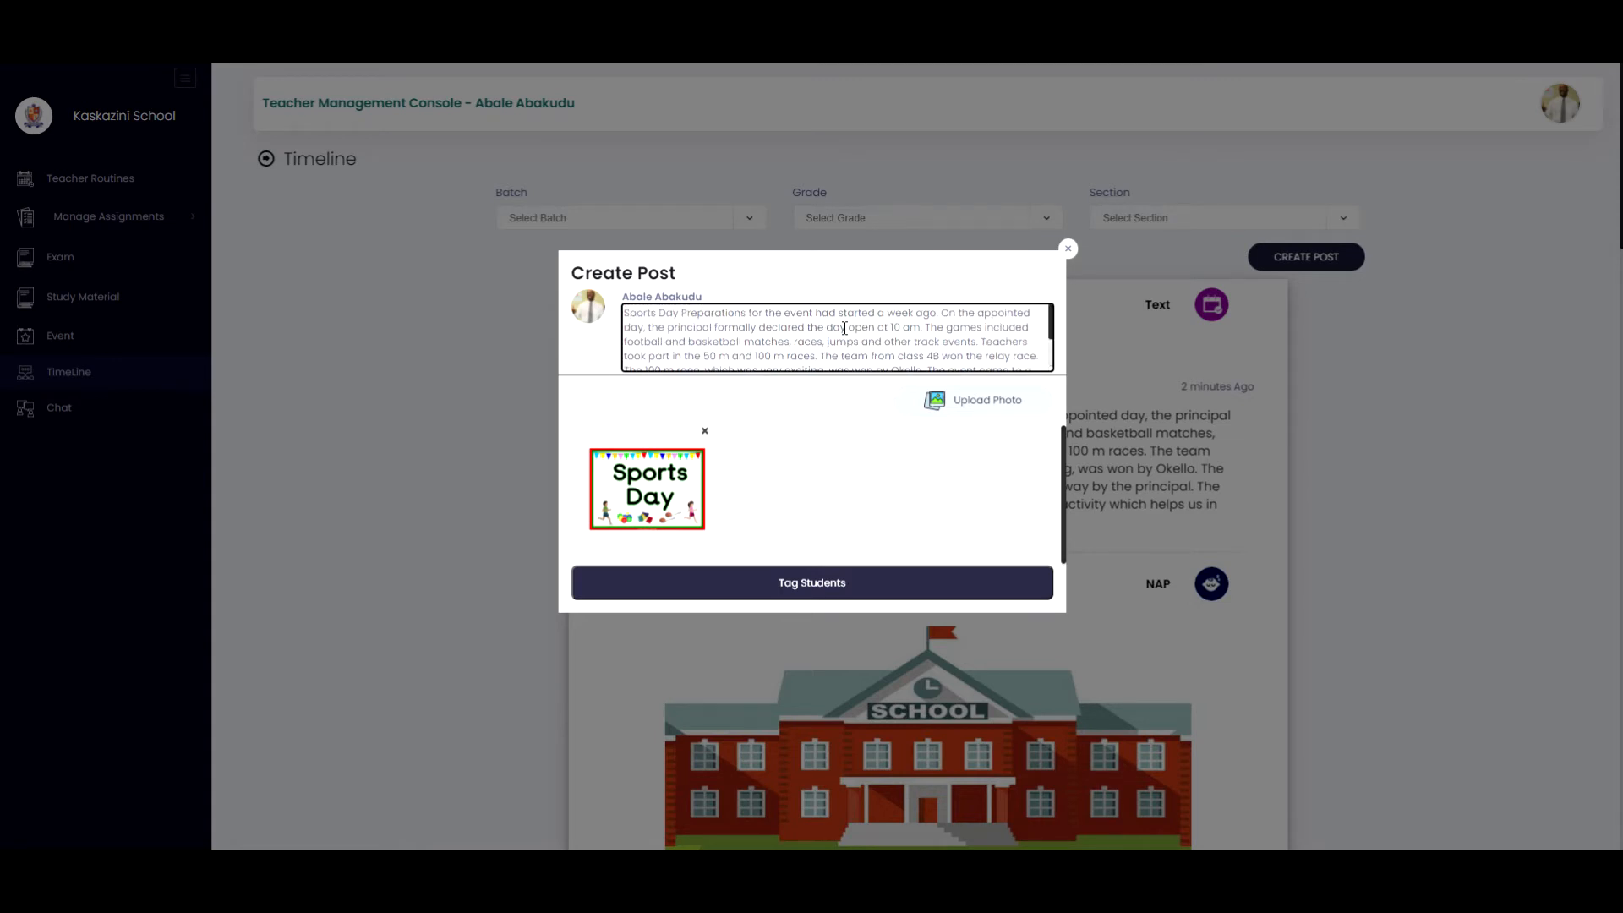
scroll(844, 328, "down", 3)
scroll(845, 328, "up", 3)
scroll(844, 328, "down", 3)
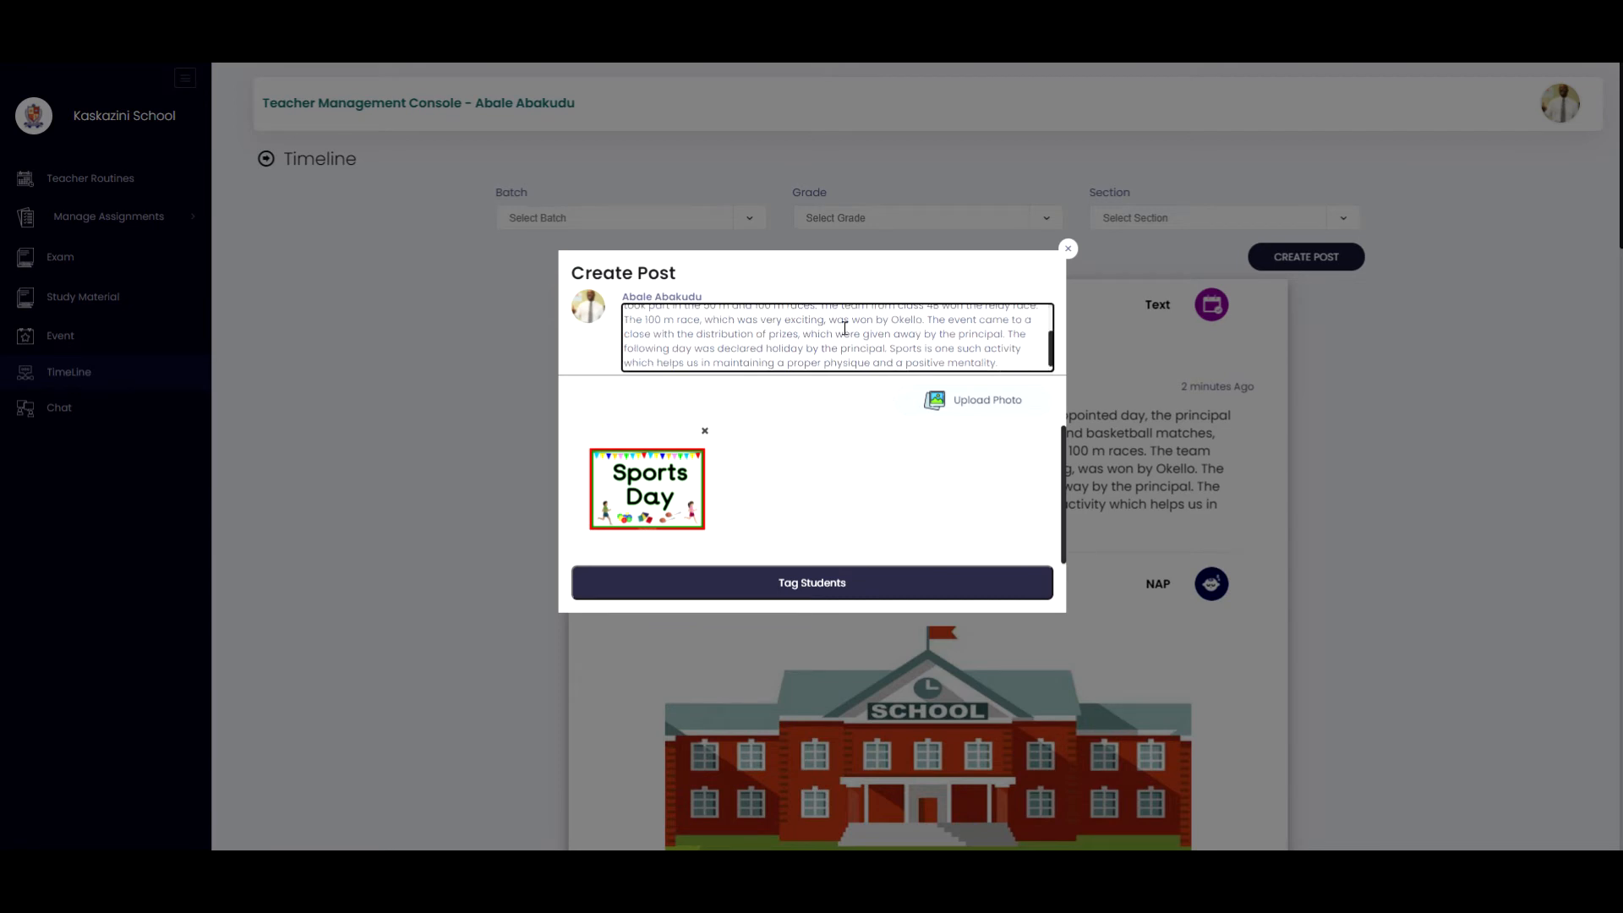
scroll(844, 328, "up", 5)
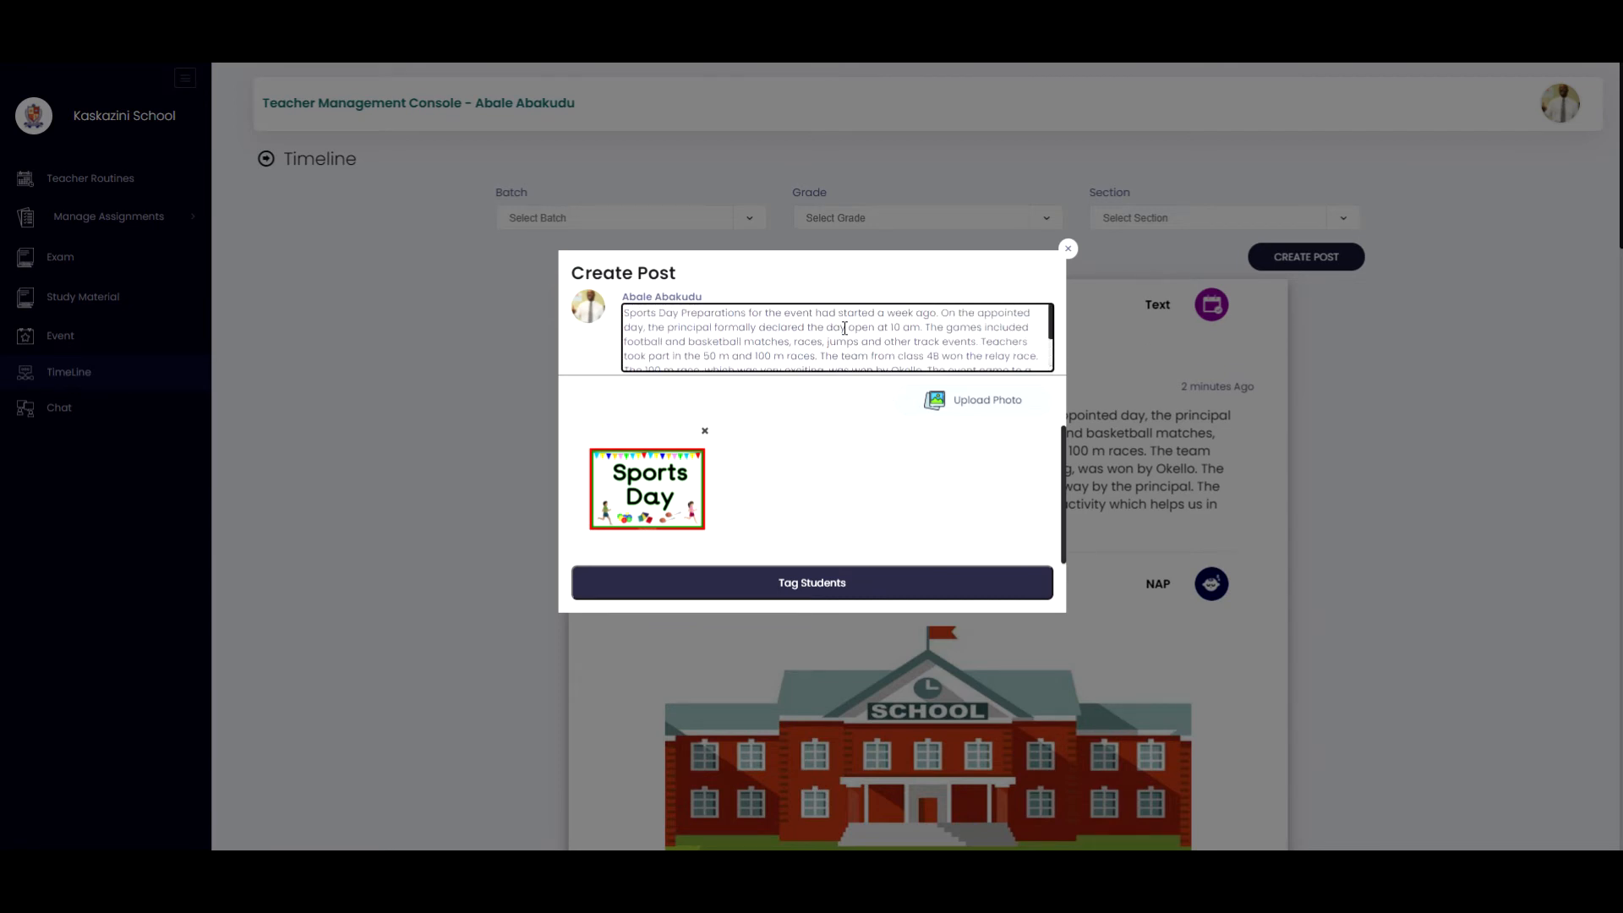
scroll(845, 328, "down", 3)
scroll(845, 328, "up", 3)
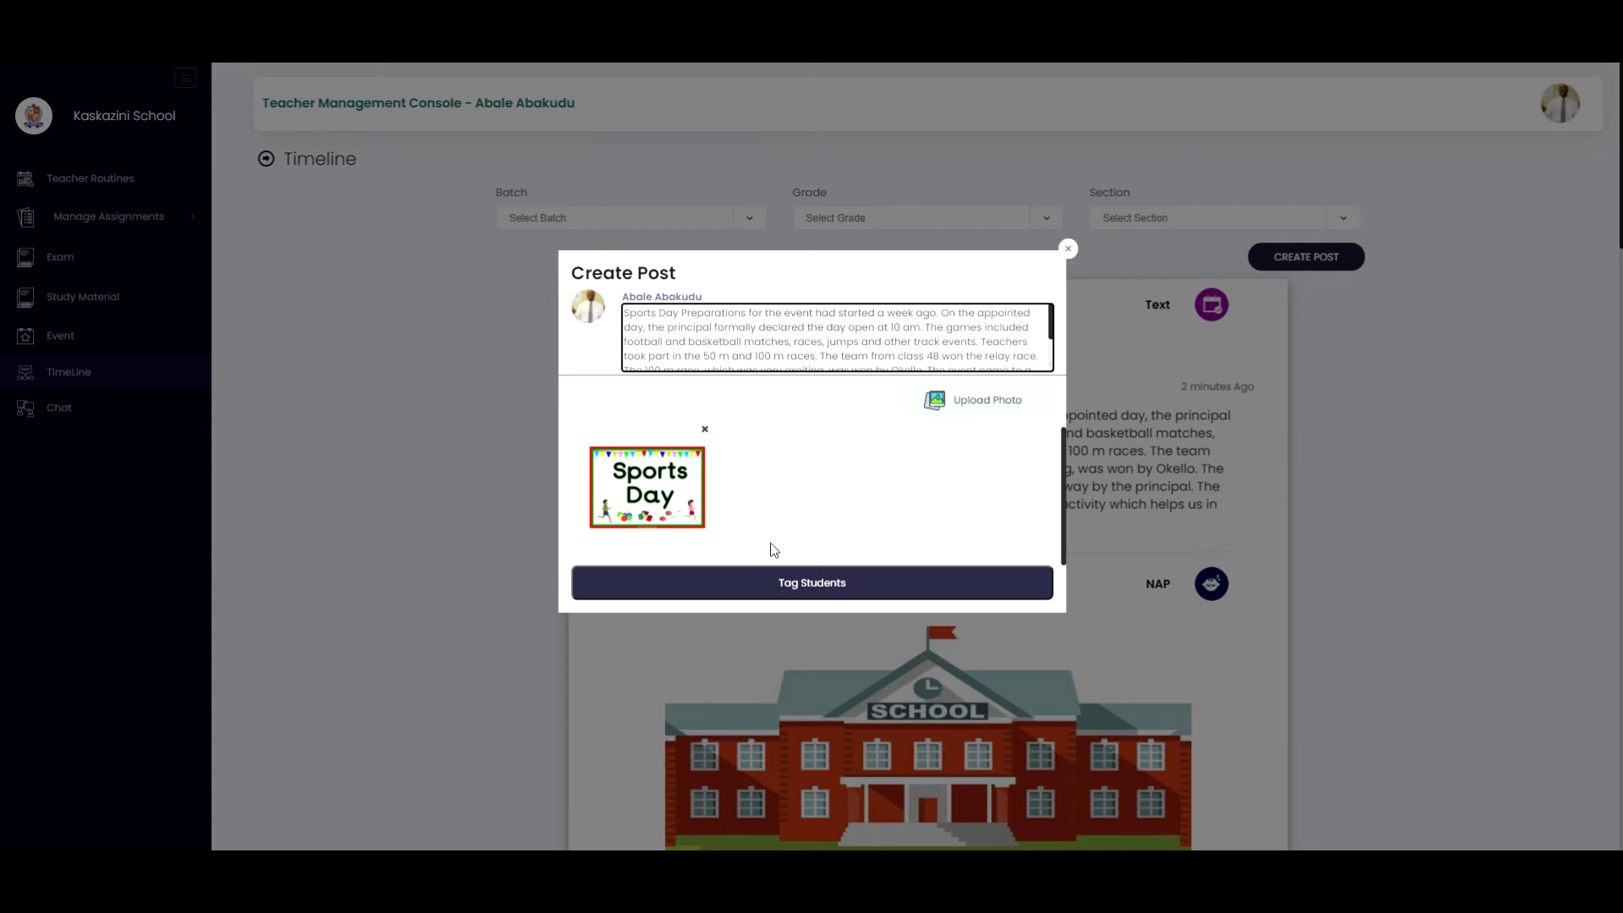
Tag the Grade 4, section B student from batch Jan 2021 -Dec 2021 and create the post.
left_click(795, 584)
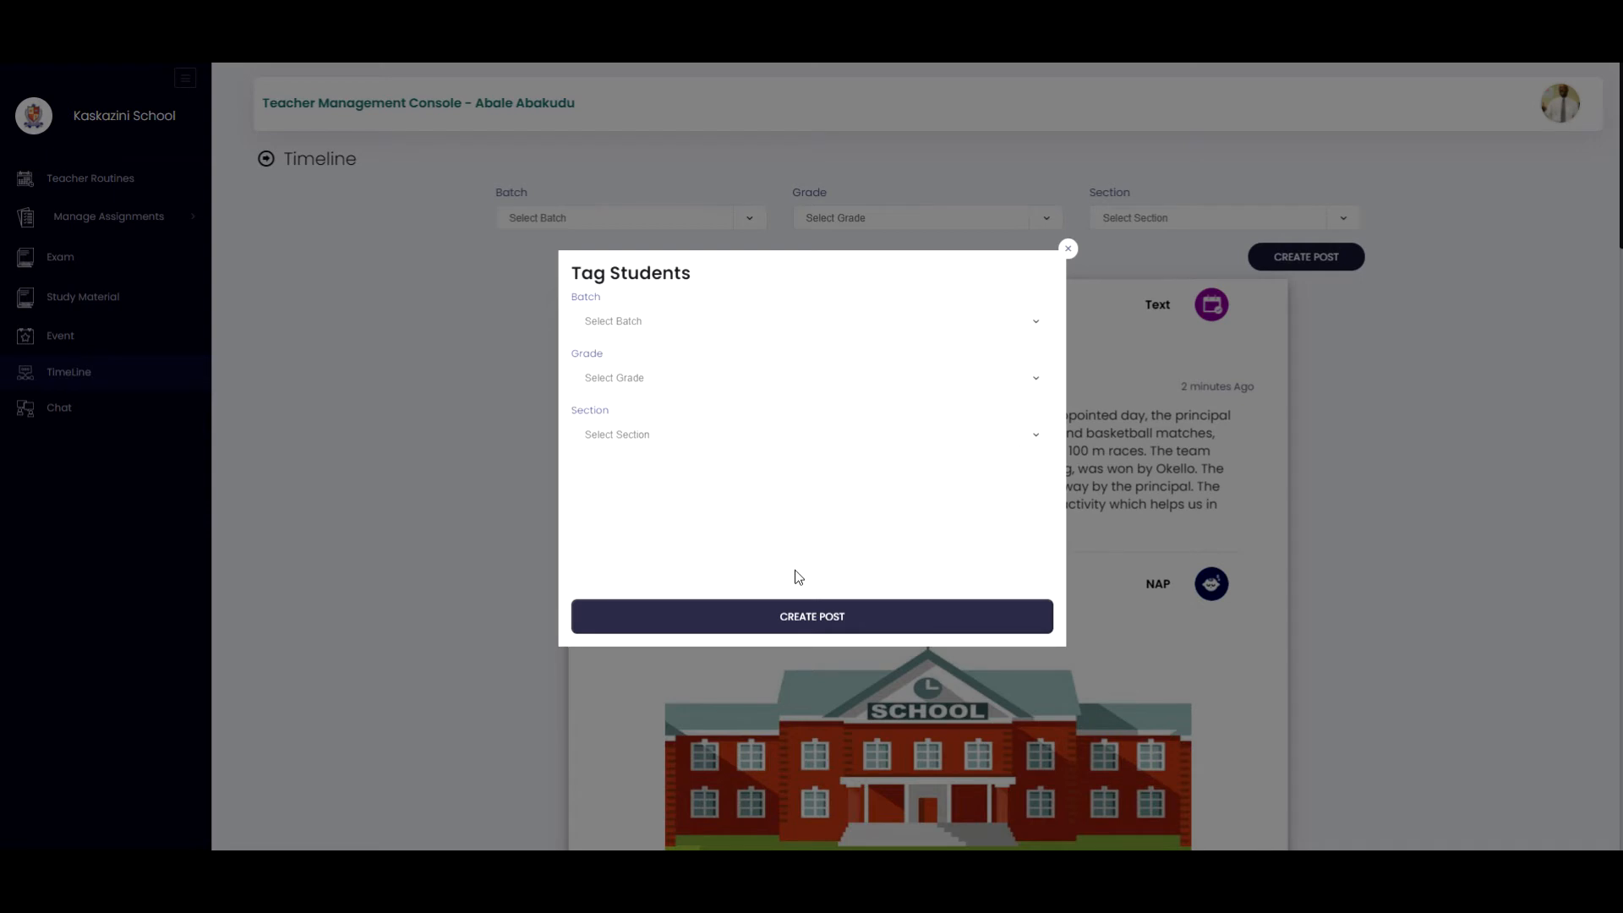
left_click(822, 328)
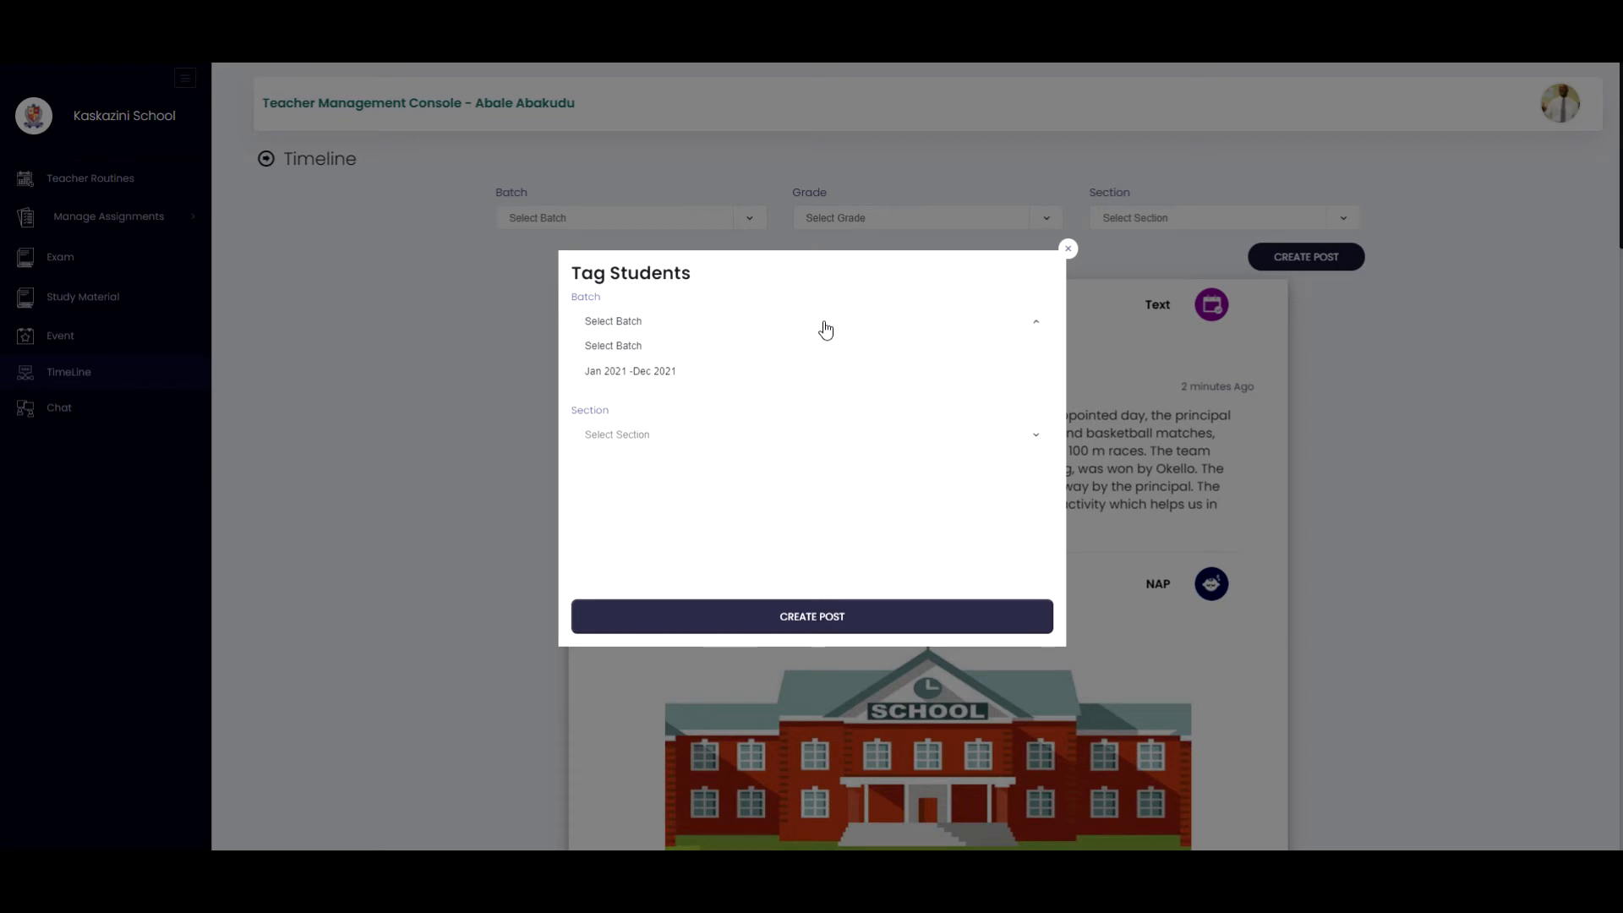
left_click(808, 377)
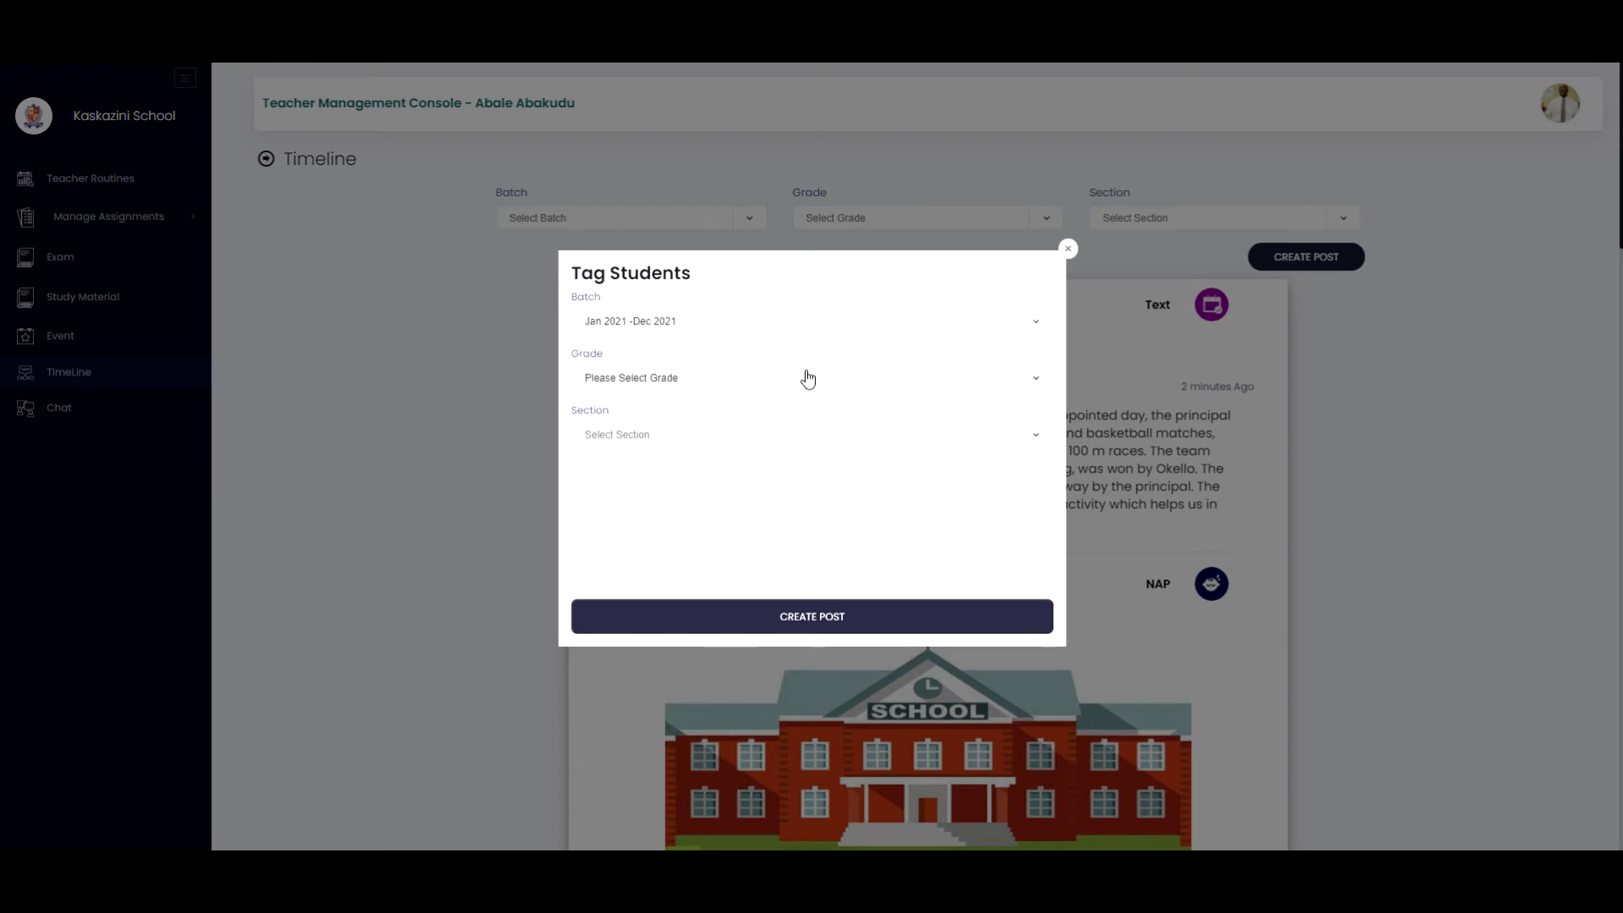
left_click(744, 380)
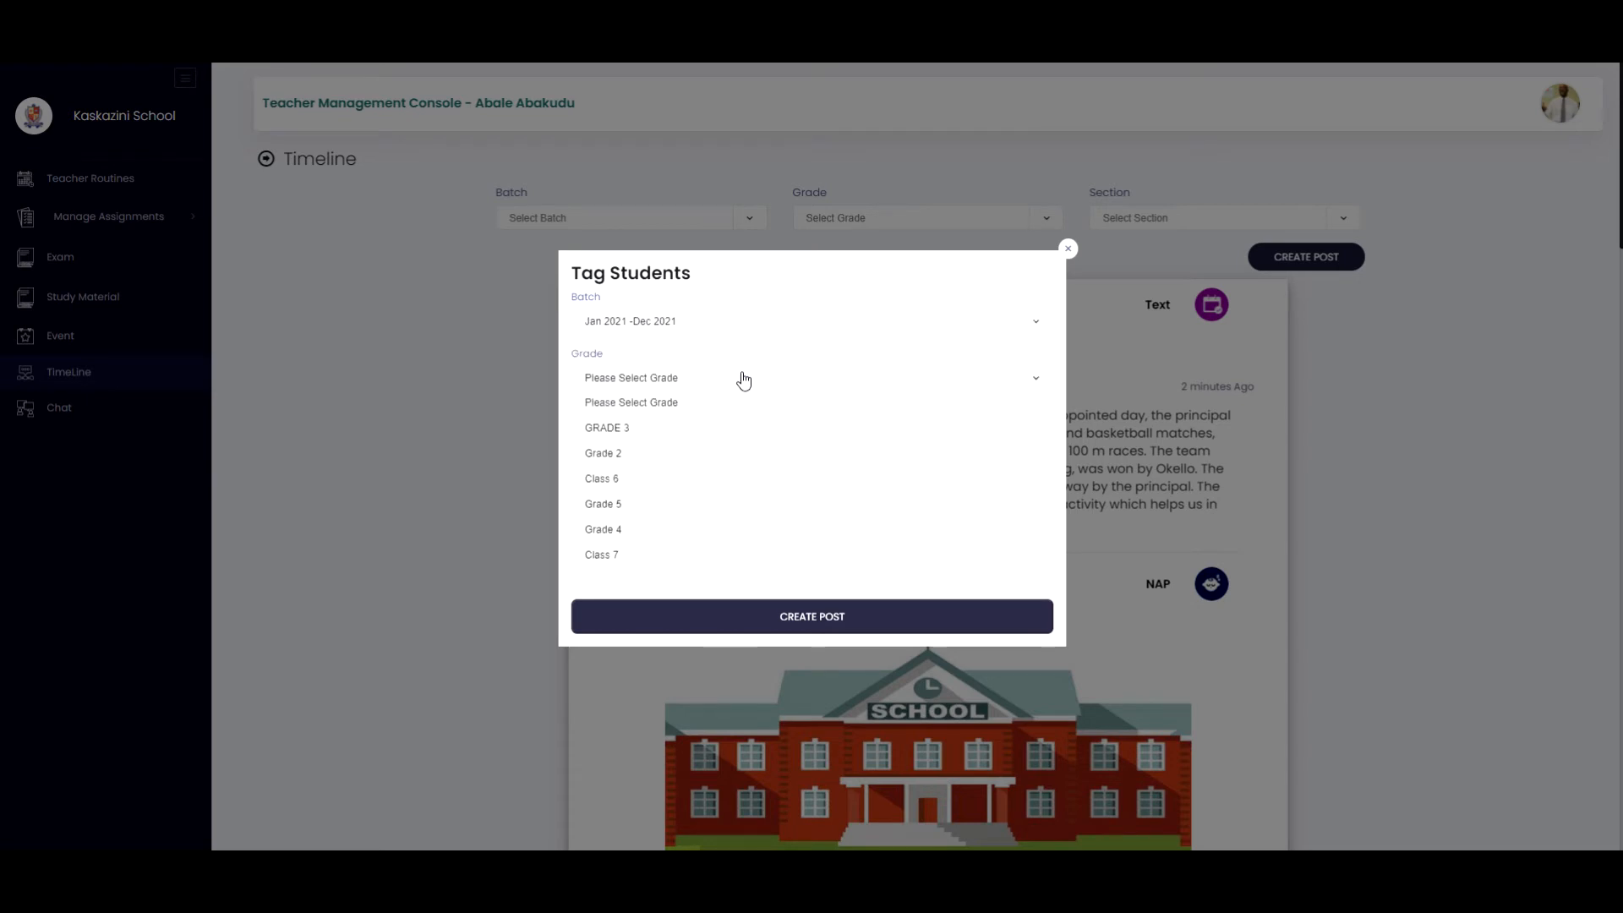
left_click(657, 533)
left_click(728, 436)
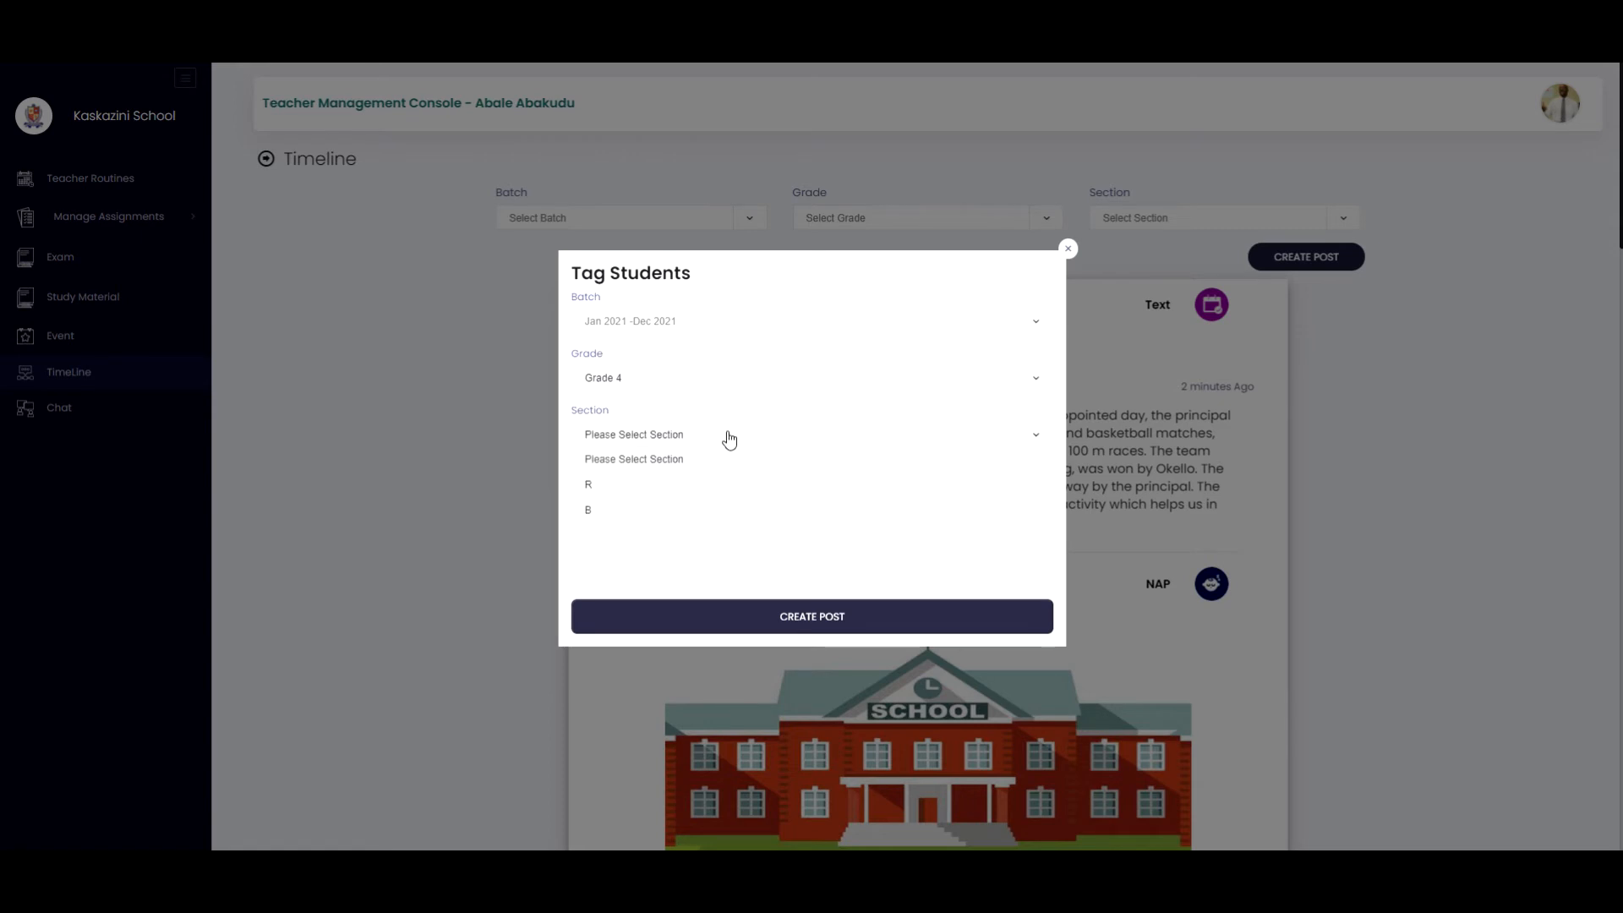
left_click(639, 511)
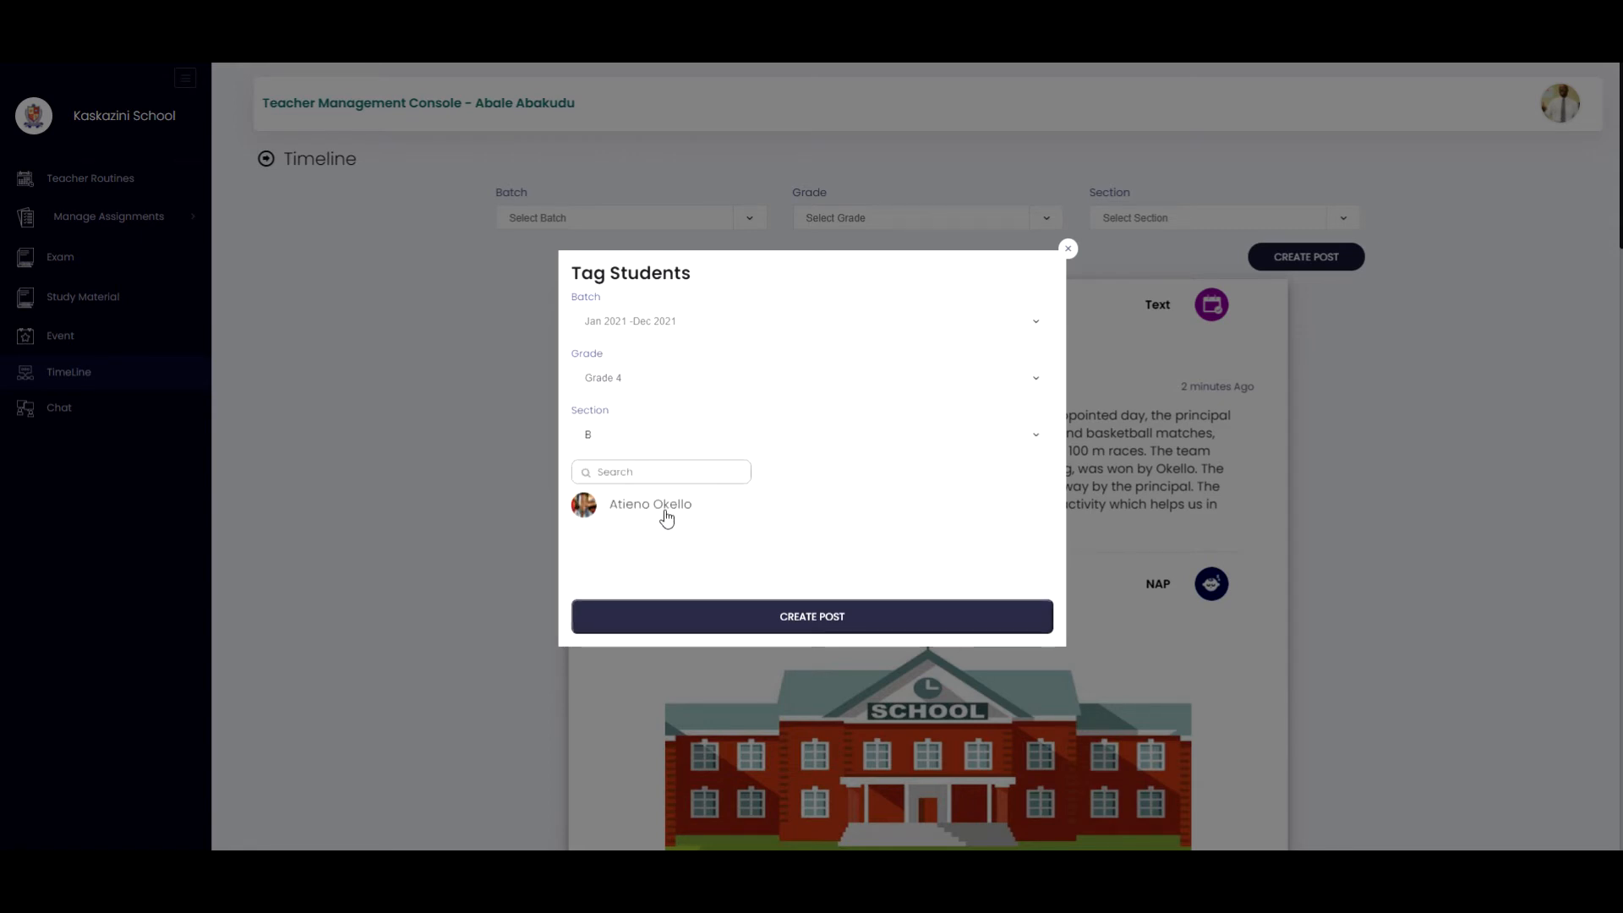
left_click(1043, 507)
left_click(800, 617)
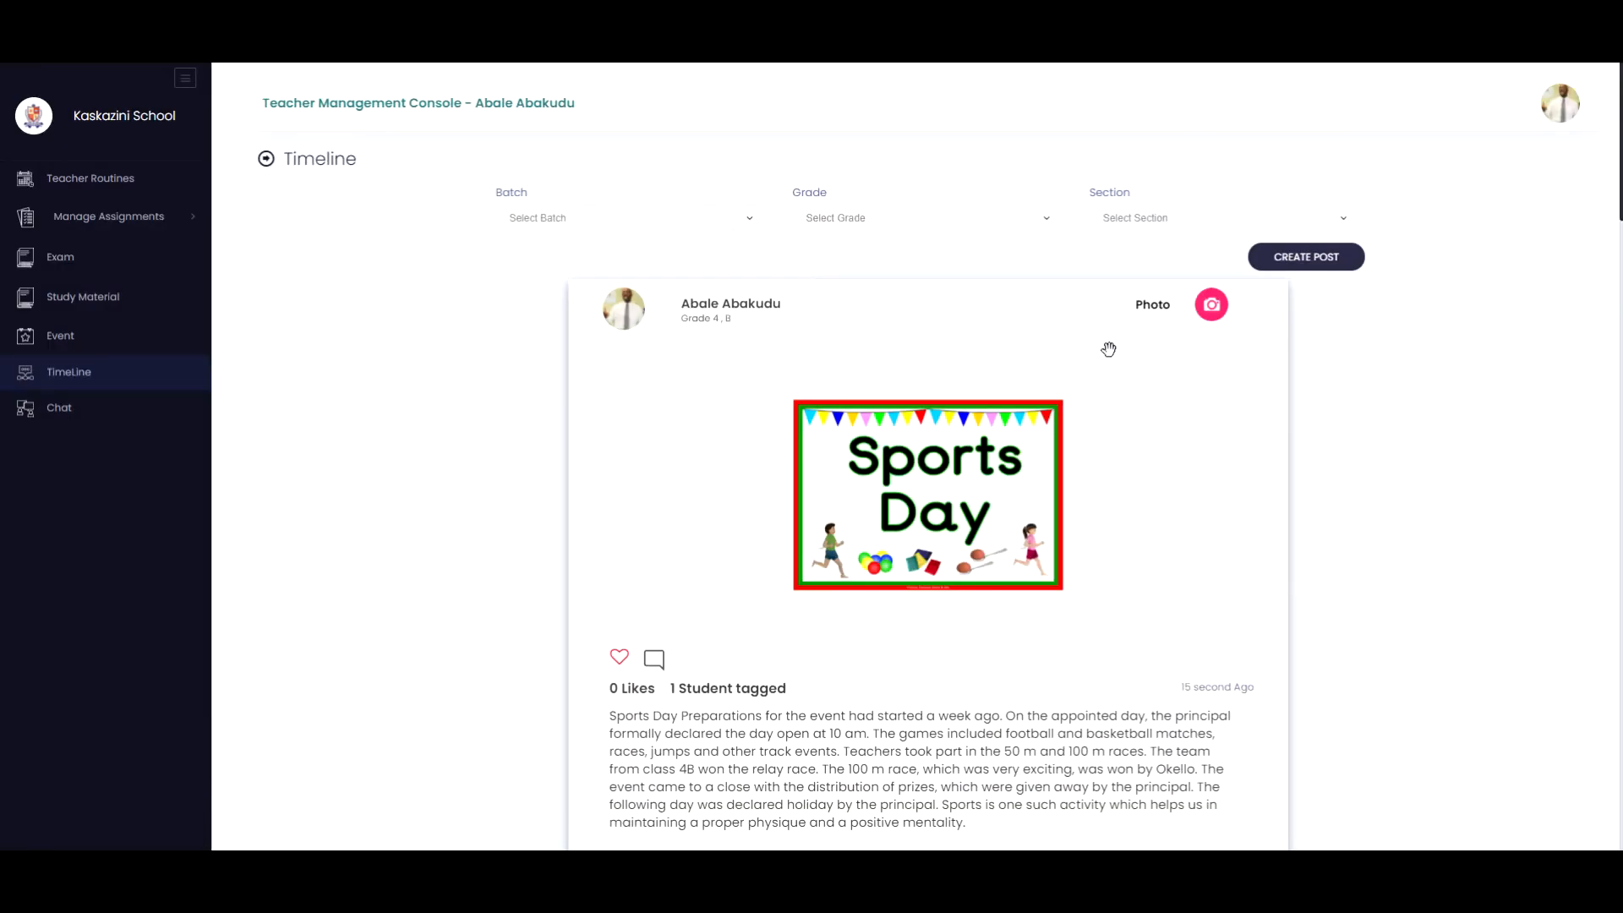
Scroll the timeline to review the newly published Sports Day photo post.
scroll(769, 668, "down", 1)
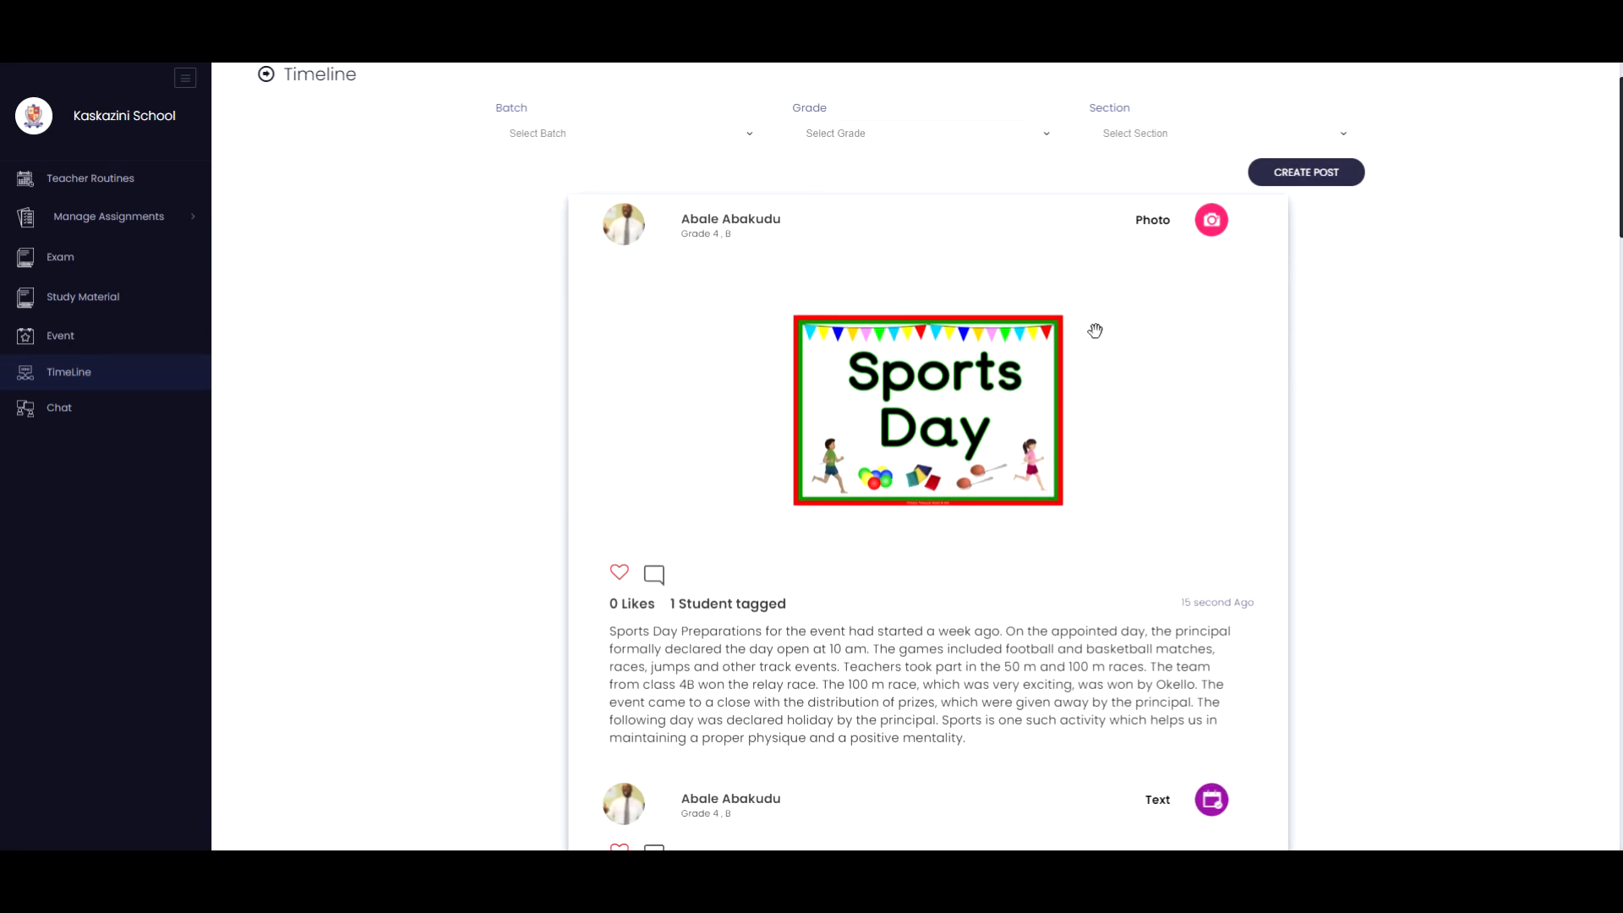
scroll(1131, 670, "down", 1)
scroll(1131, 671, "down", 1)
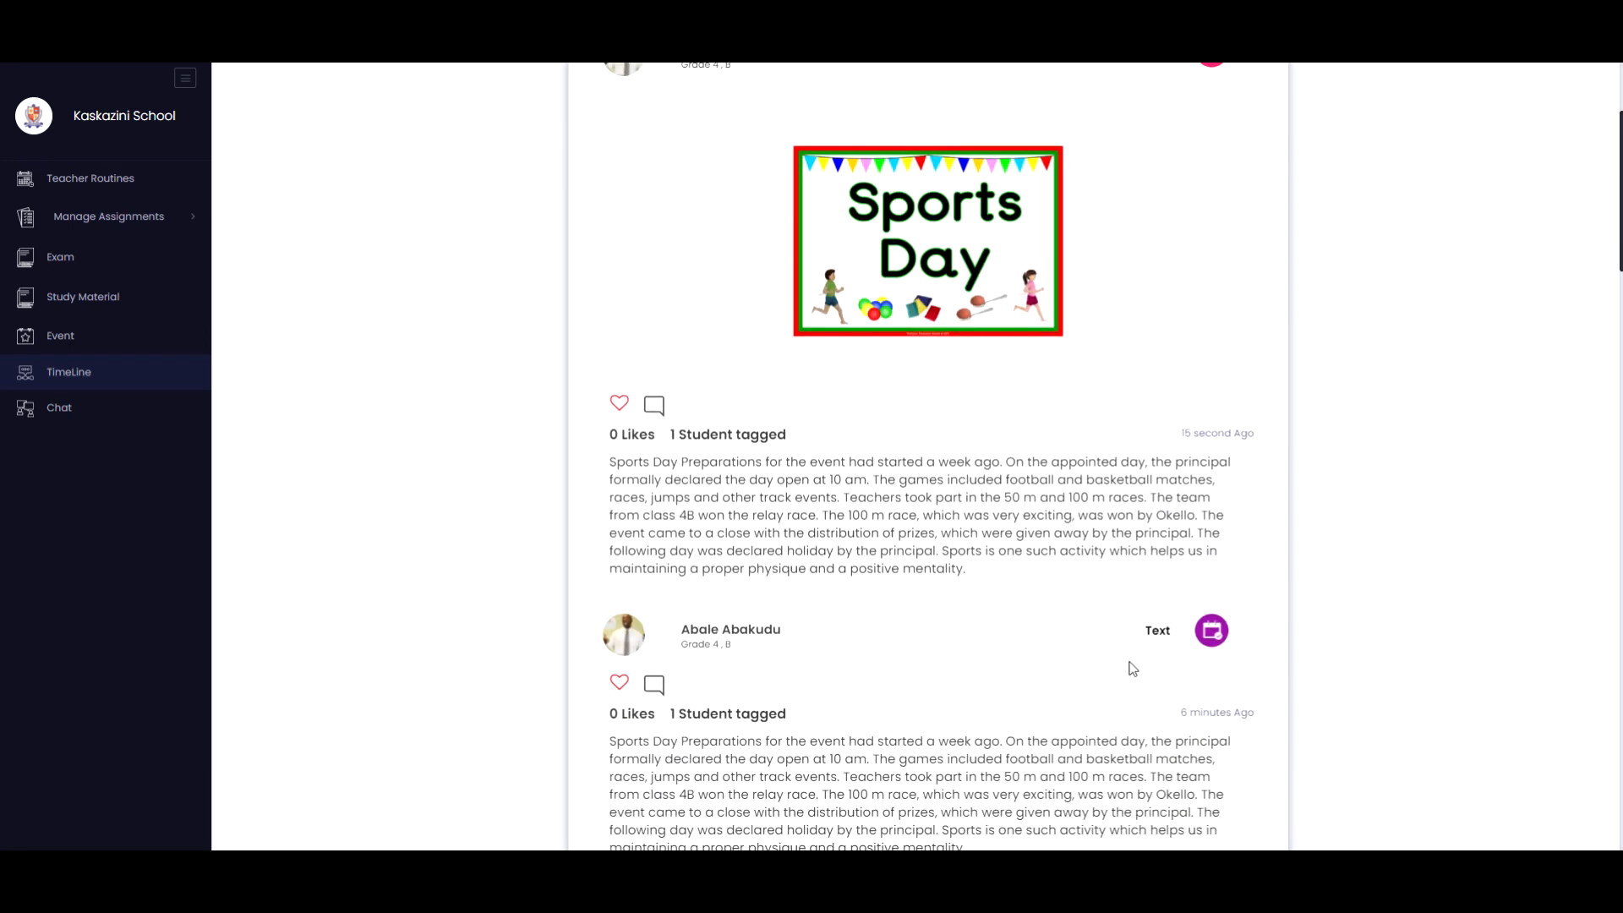
Like the newly published Sports Day photo post.
scroll(1077, 287, "up", 2)
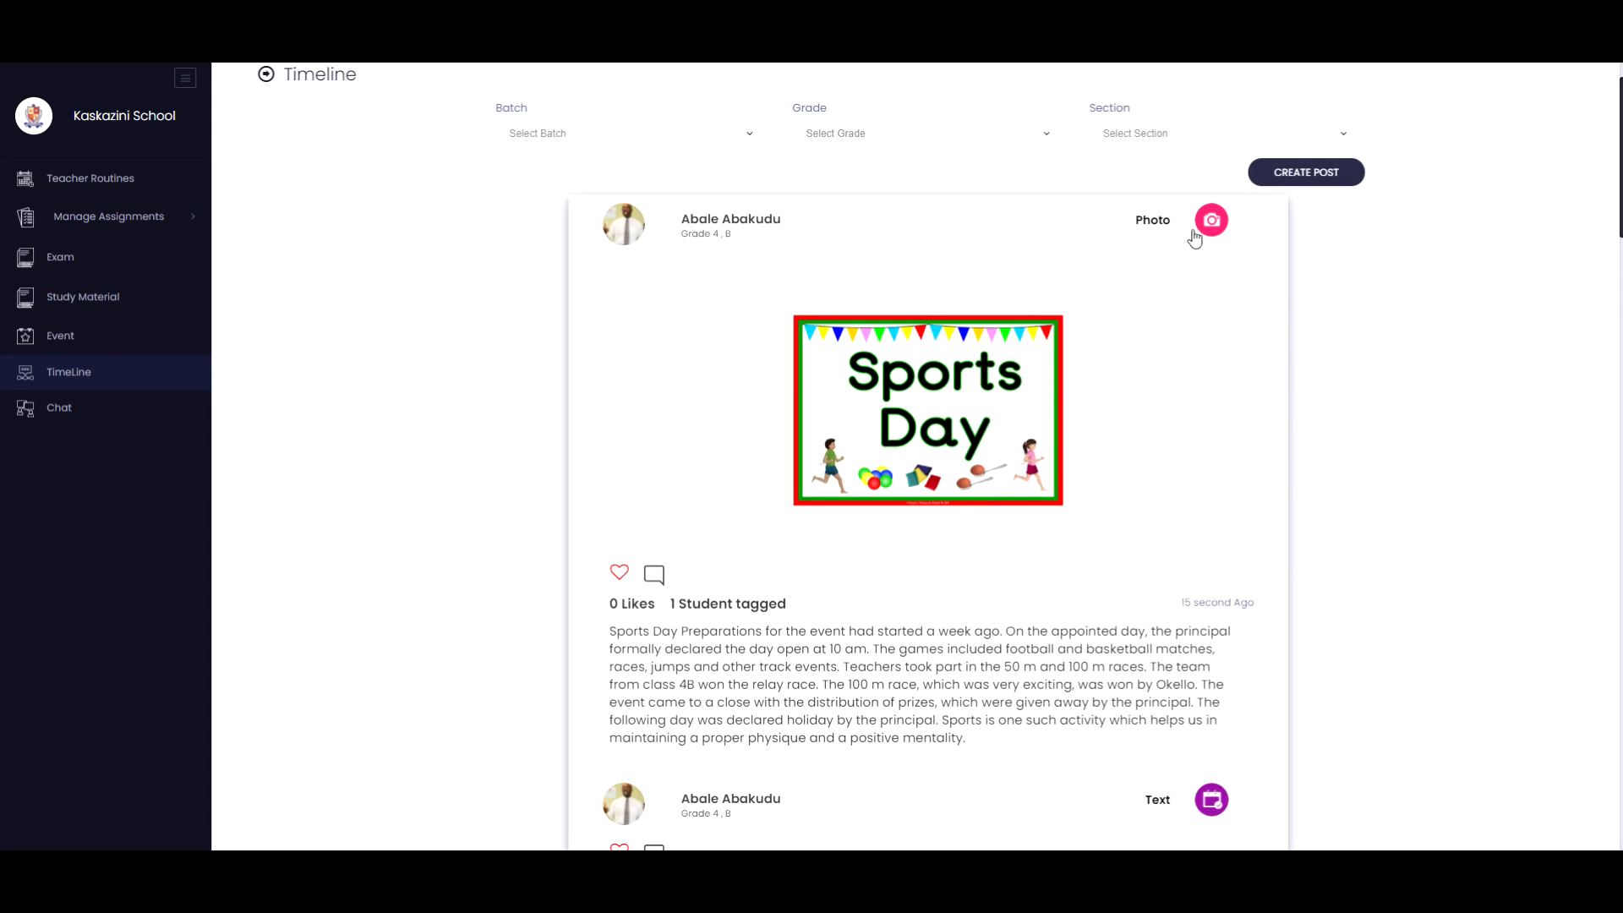
scroll(1173, 344, "down", 1)
scroll(1153, 672, "down", 2)
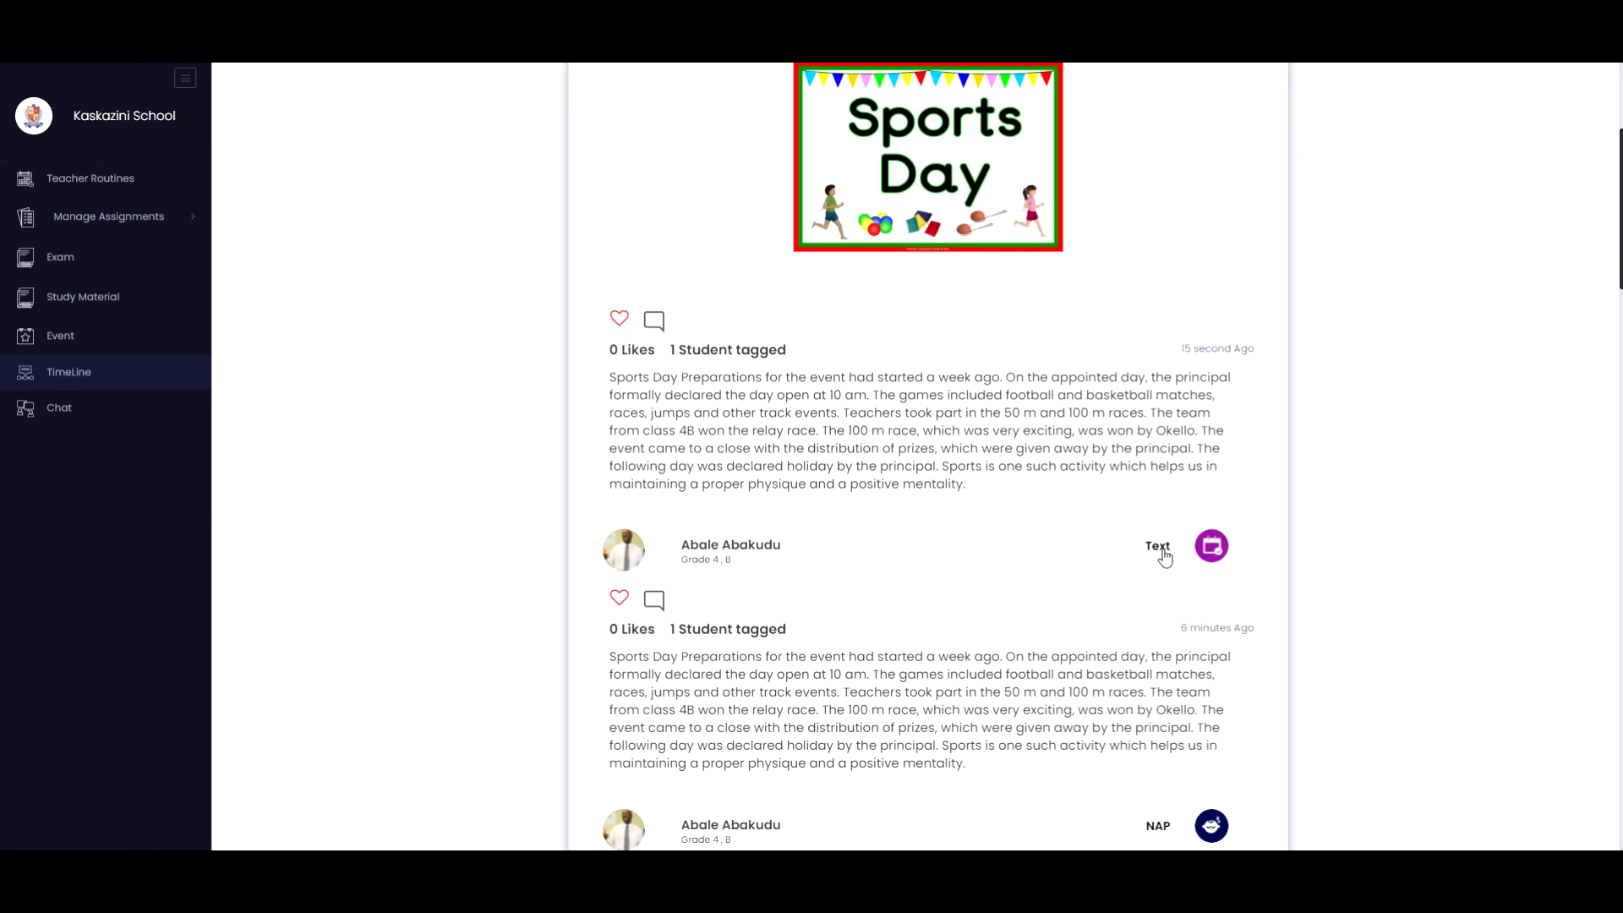
scroll(1198, 549, "down", 2)
scroll(1198, 548, "down", 1)
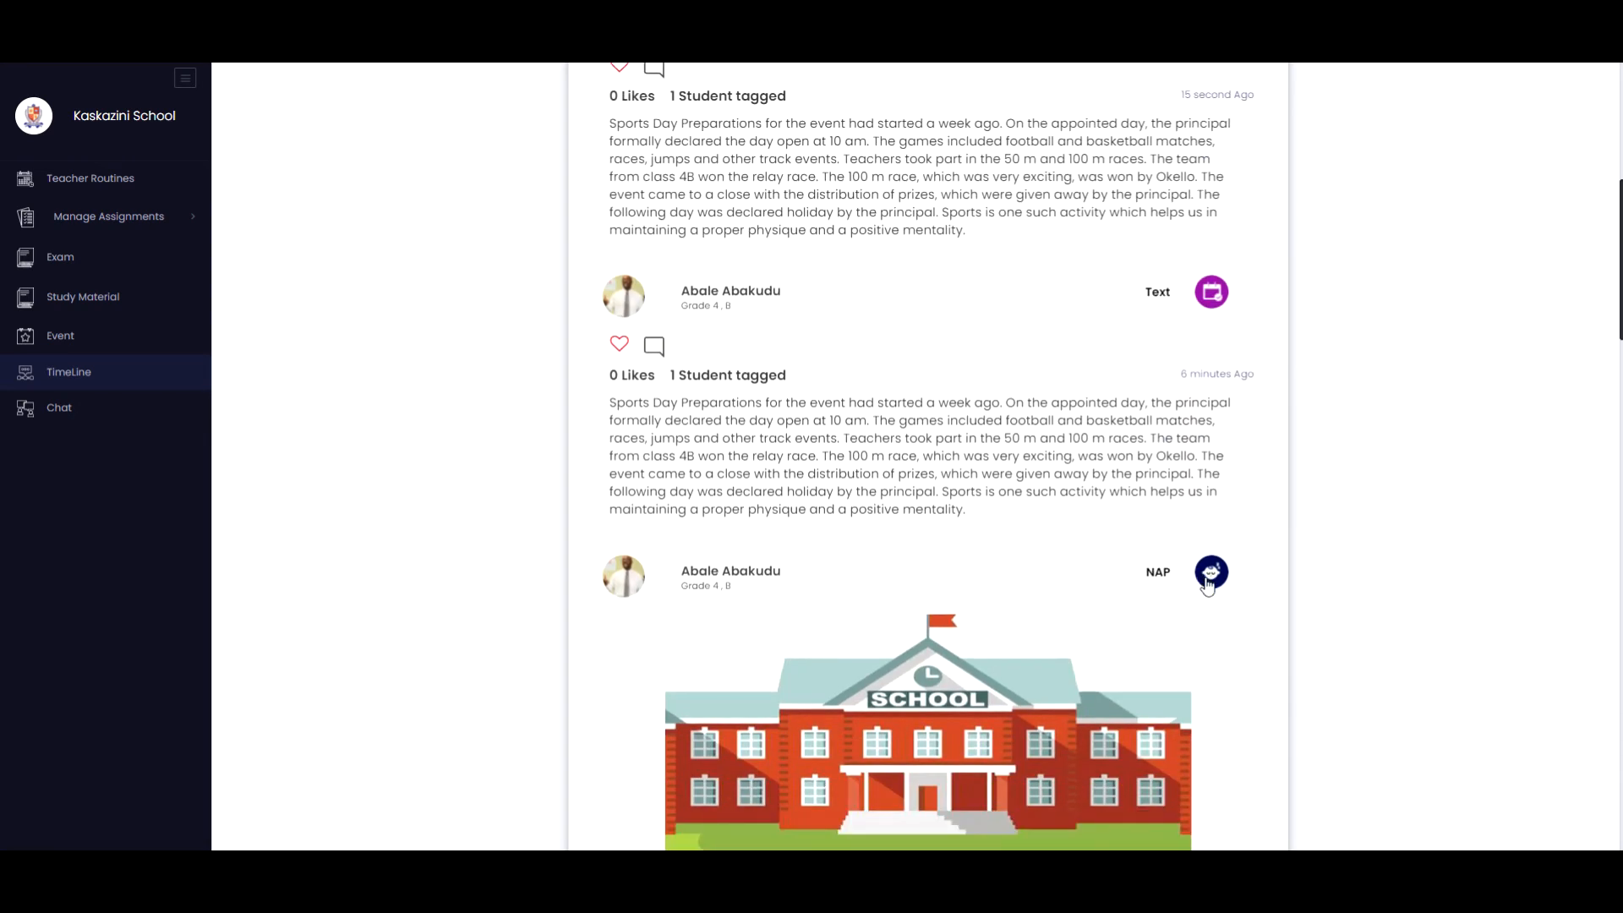
scroll(1205, 575, "up", 7)
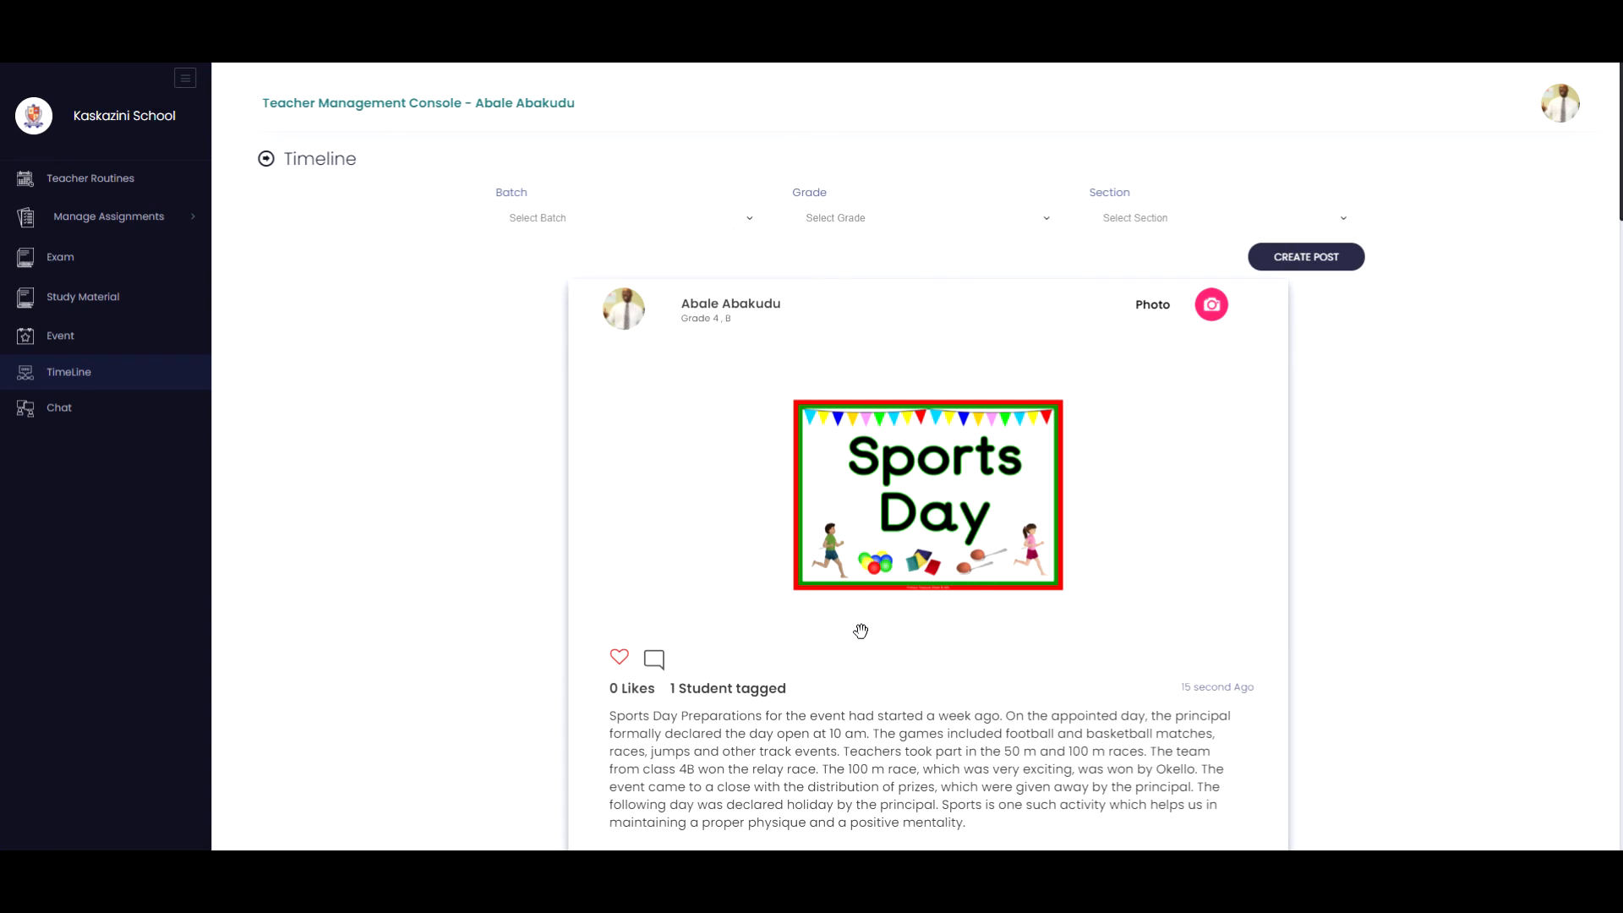
scroll(862, 634, "down", 1)
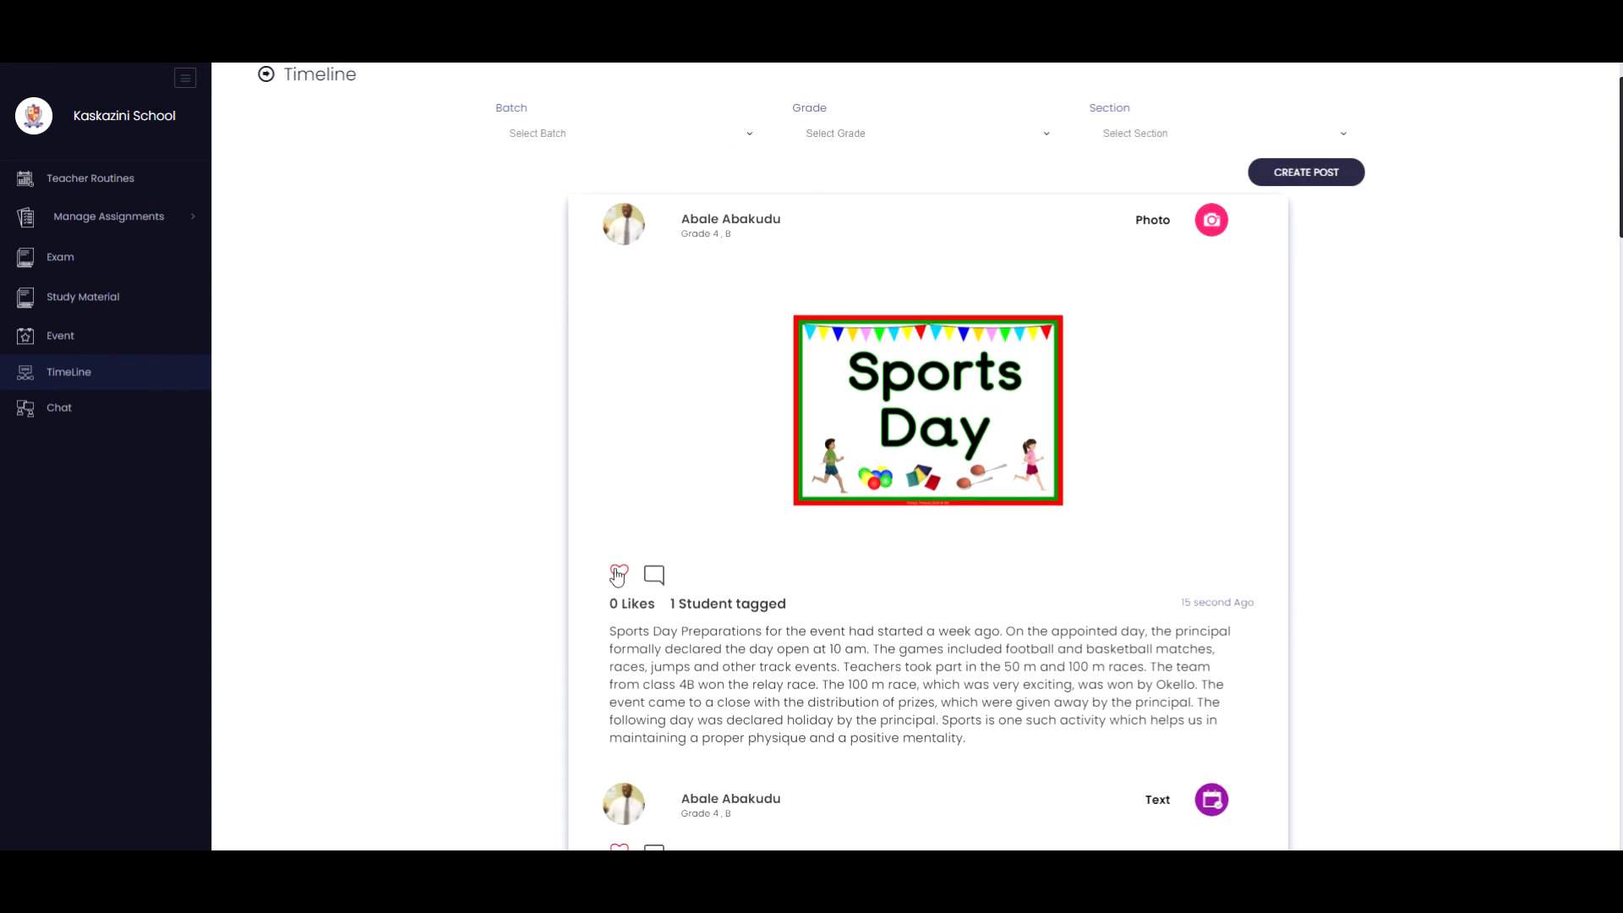
left_click(620, 575)
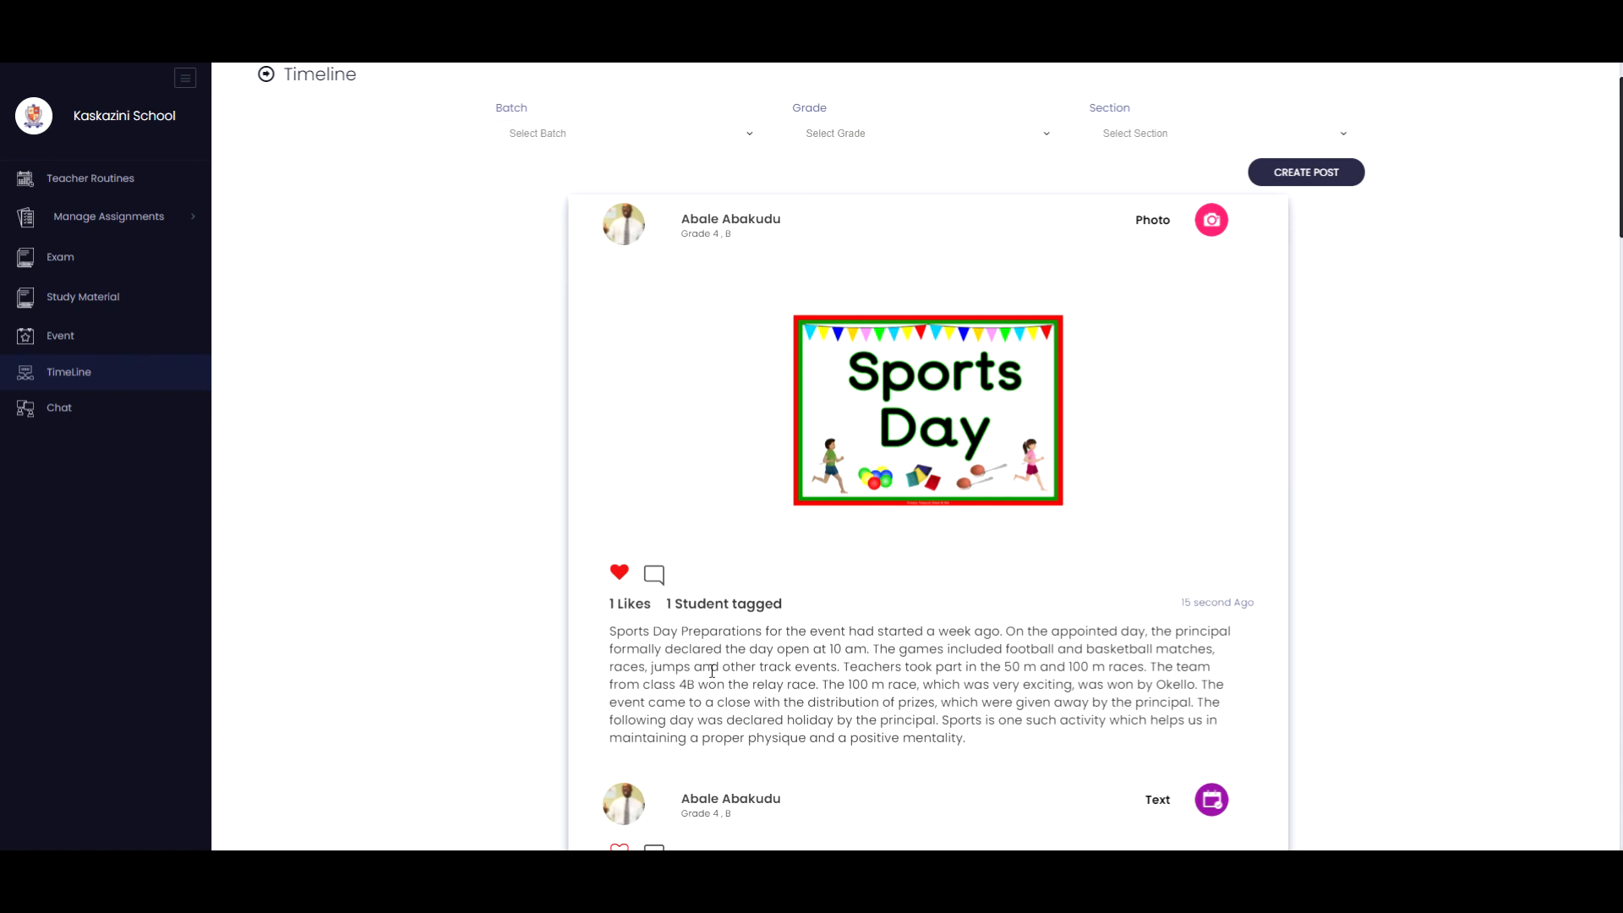
Open the post's comments and write the comment 'More pictures to be uploaded by the end of the week'.
left_click(656, 576)
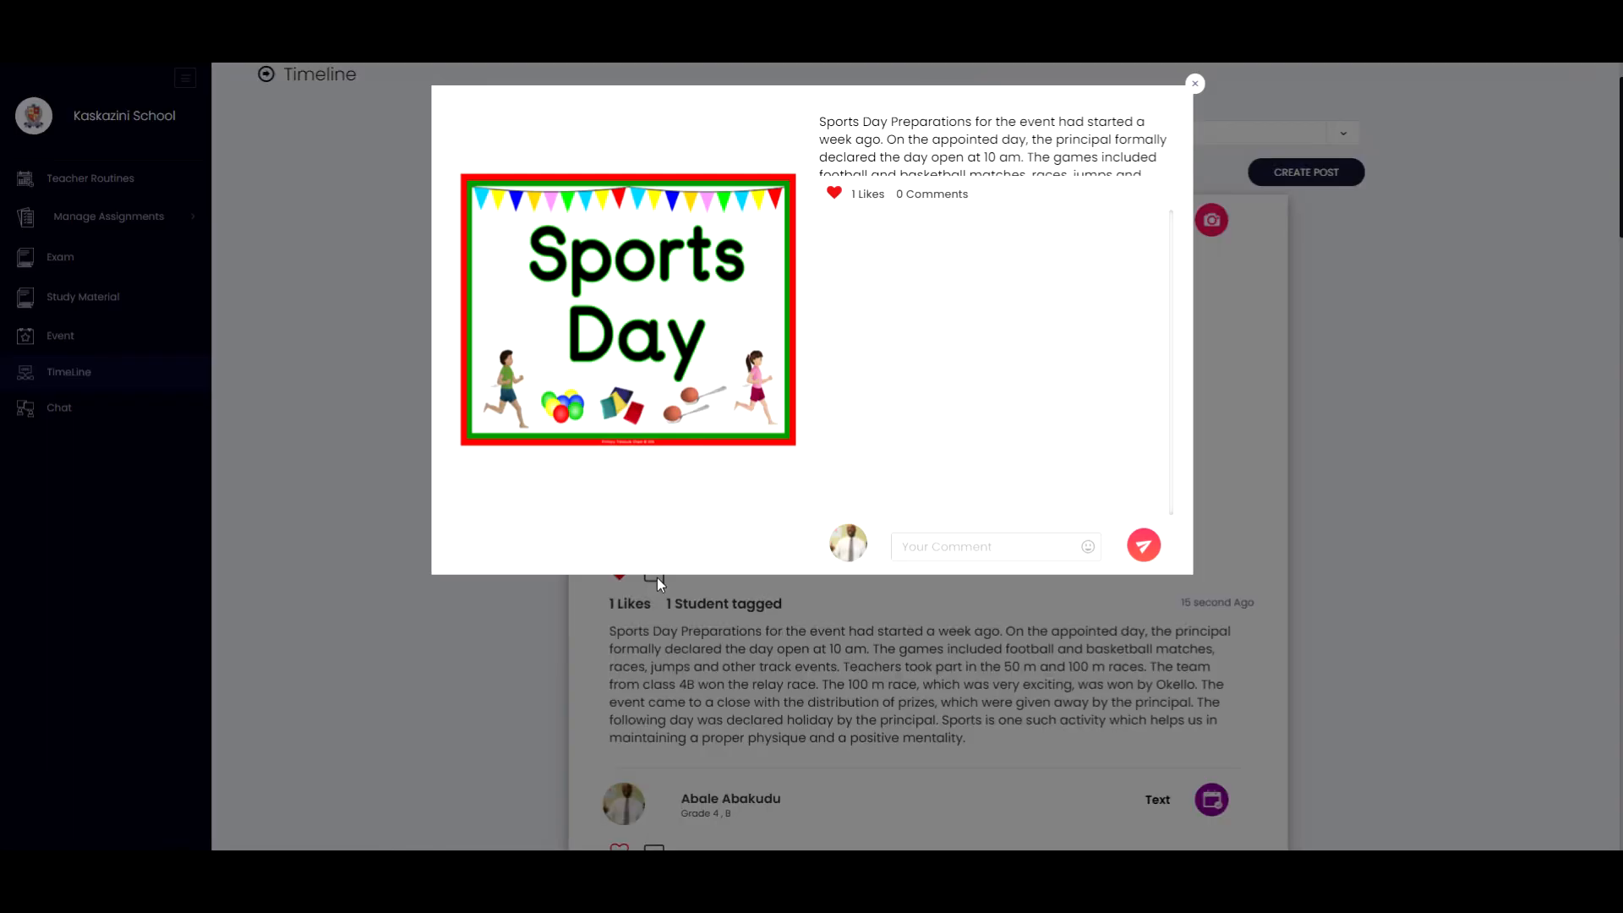
left_click(983, 626)
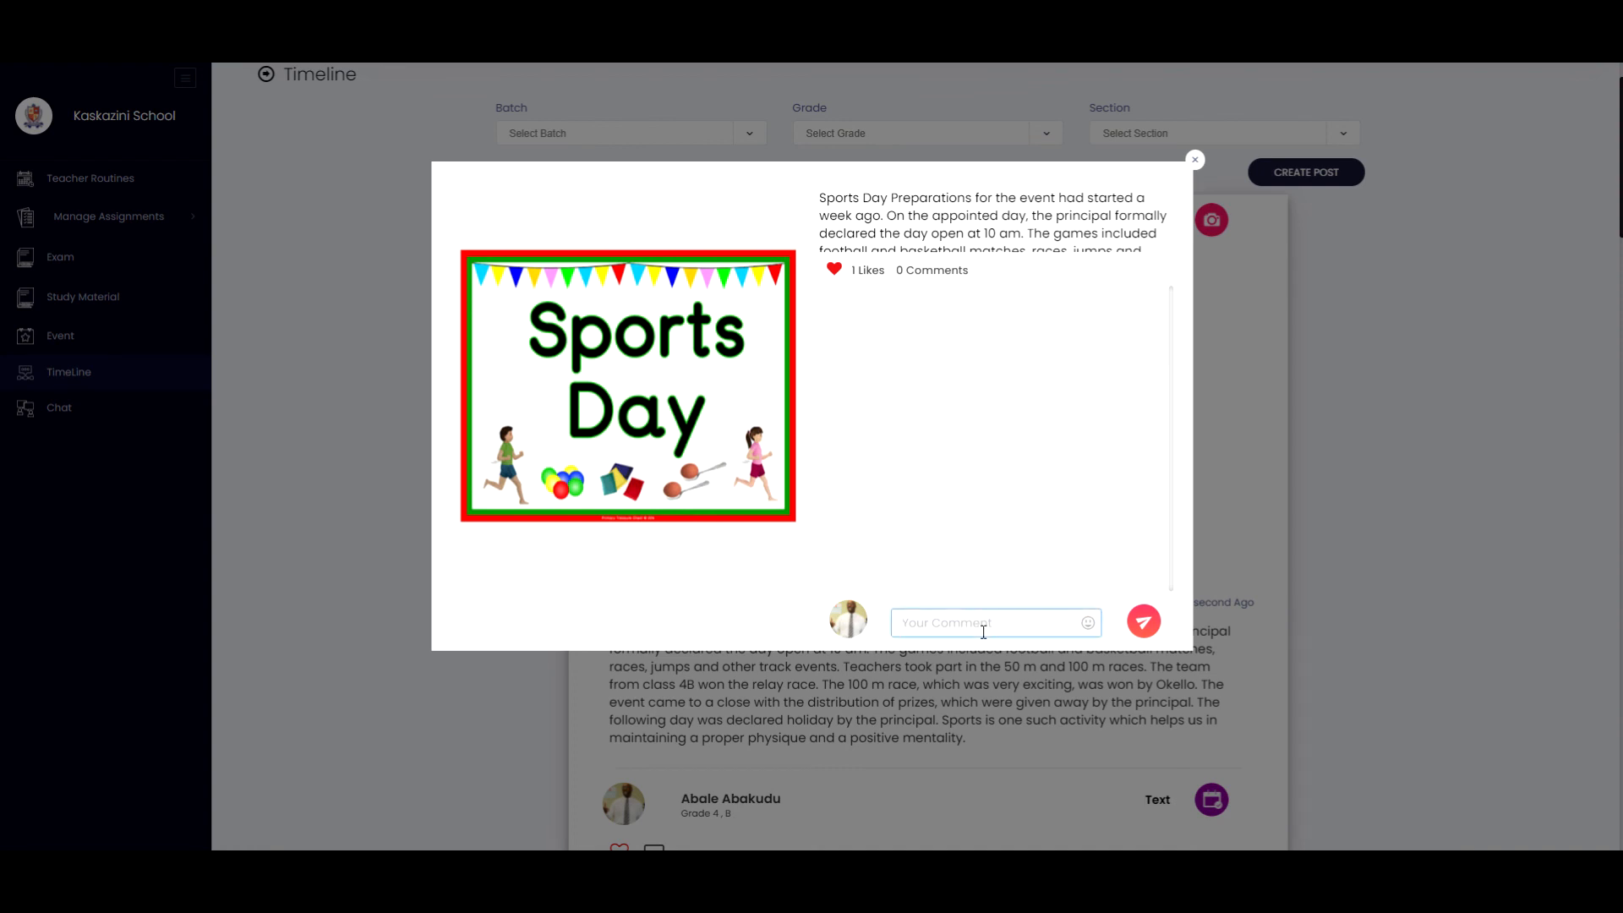
type("More p")
type("ictures")
type(" to be ")
type("uploaded")
type(" by t")
type("he en")
type("d of th")
type("e wee")
type("k")
Append a grinning smiley emoji to the comment, post it, and close the comments.
left_click(1088, 623)
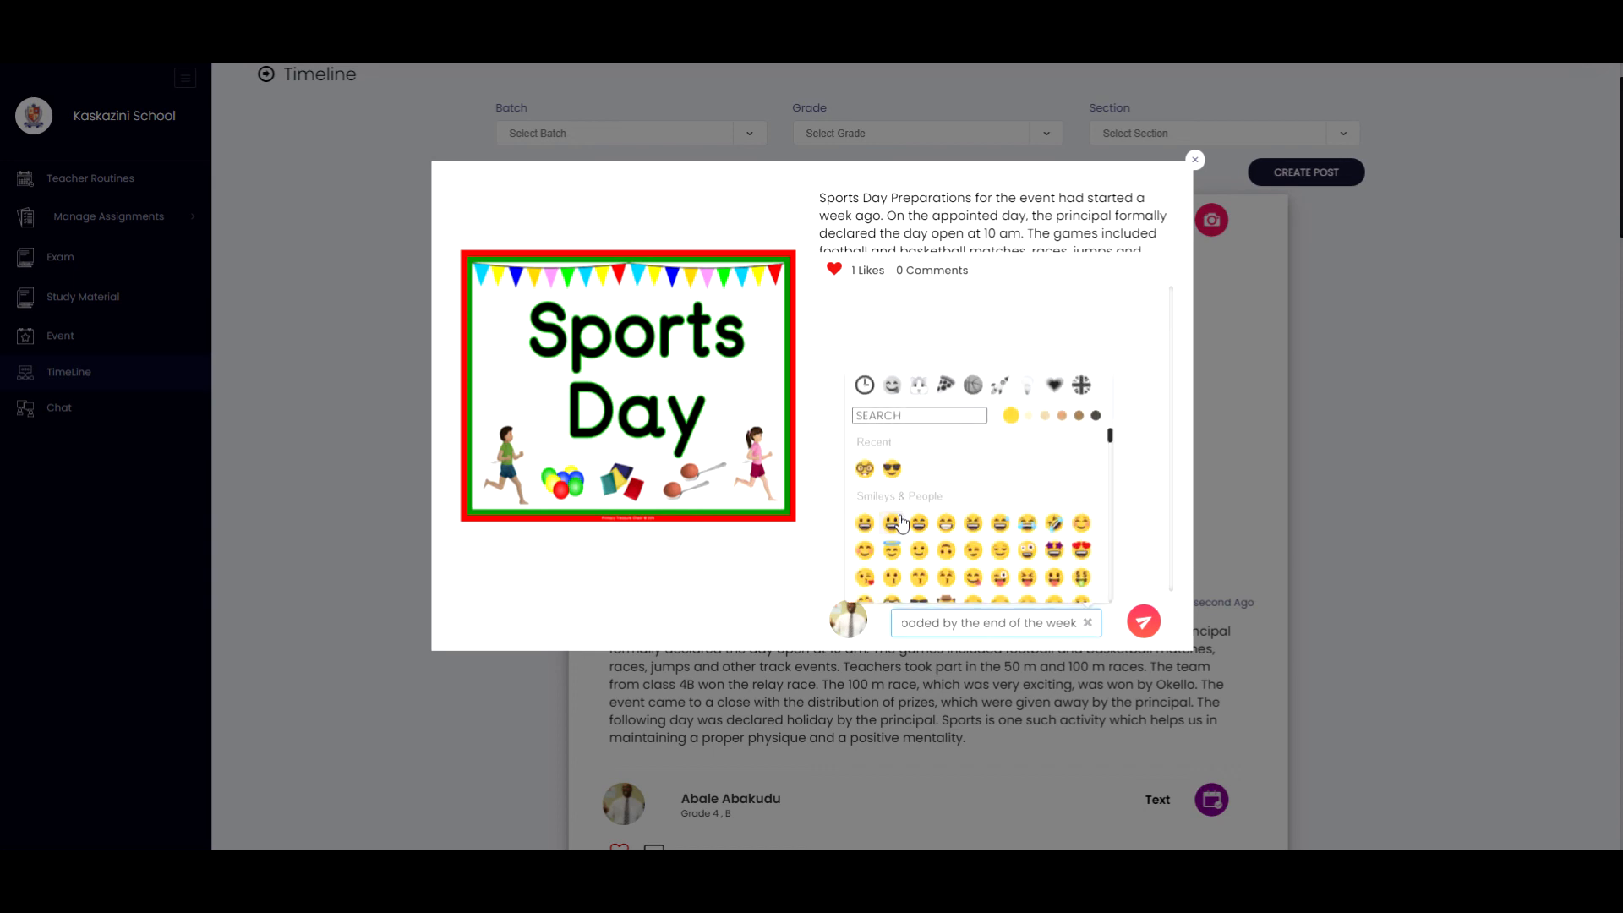
scroll(995, 550, "down", 1)
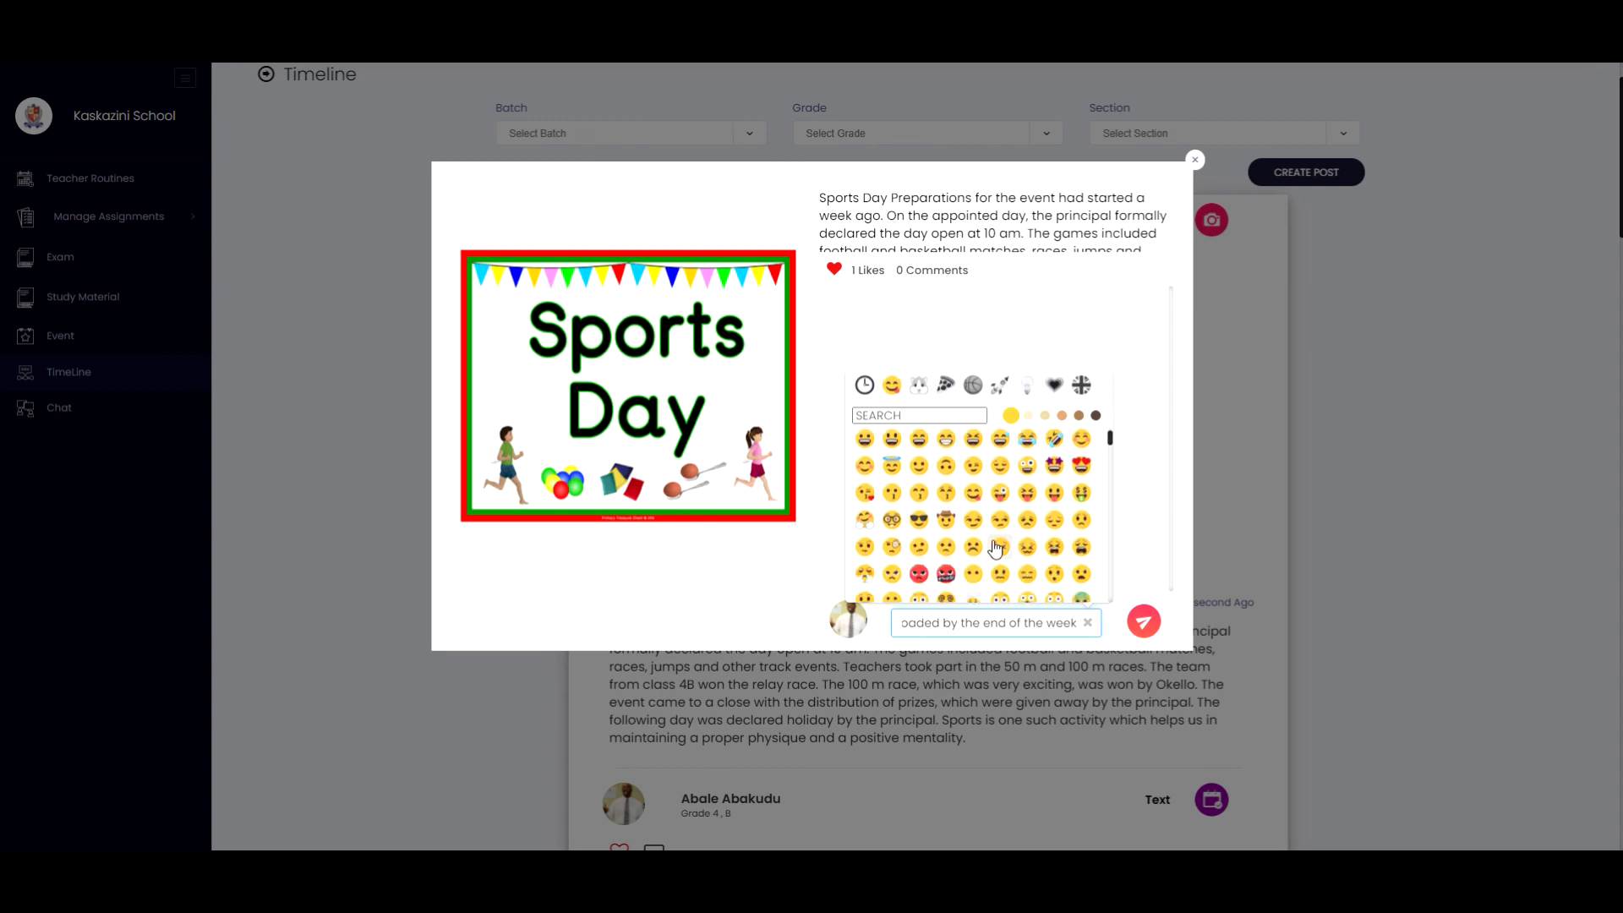
scroll(995, 550, "down", 1)
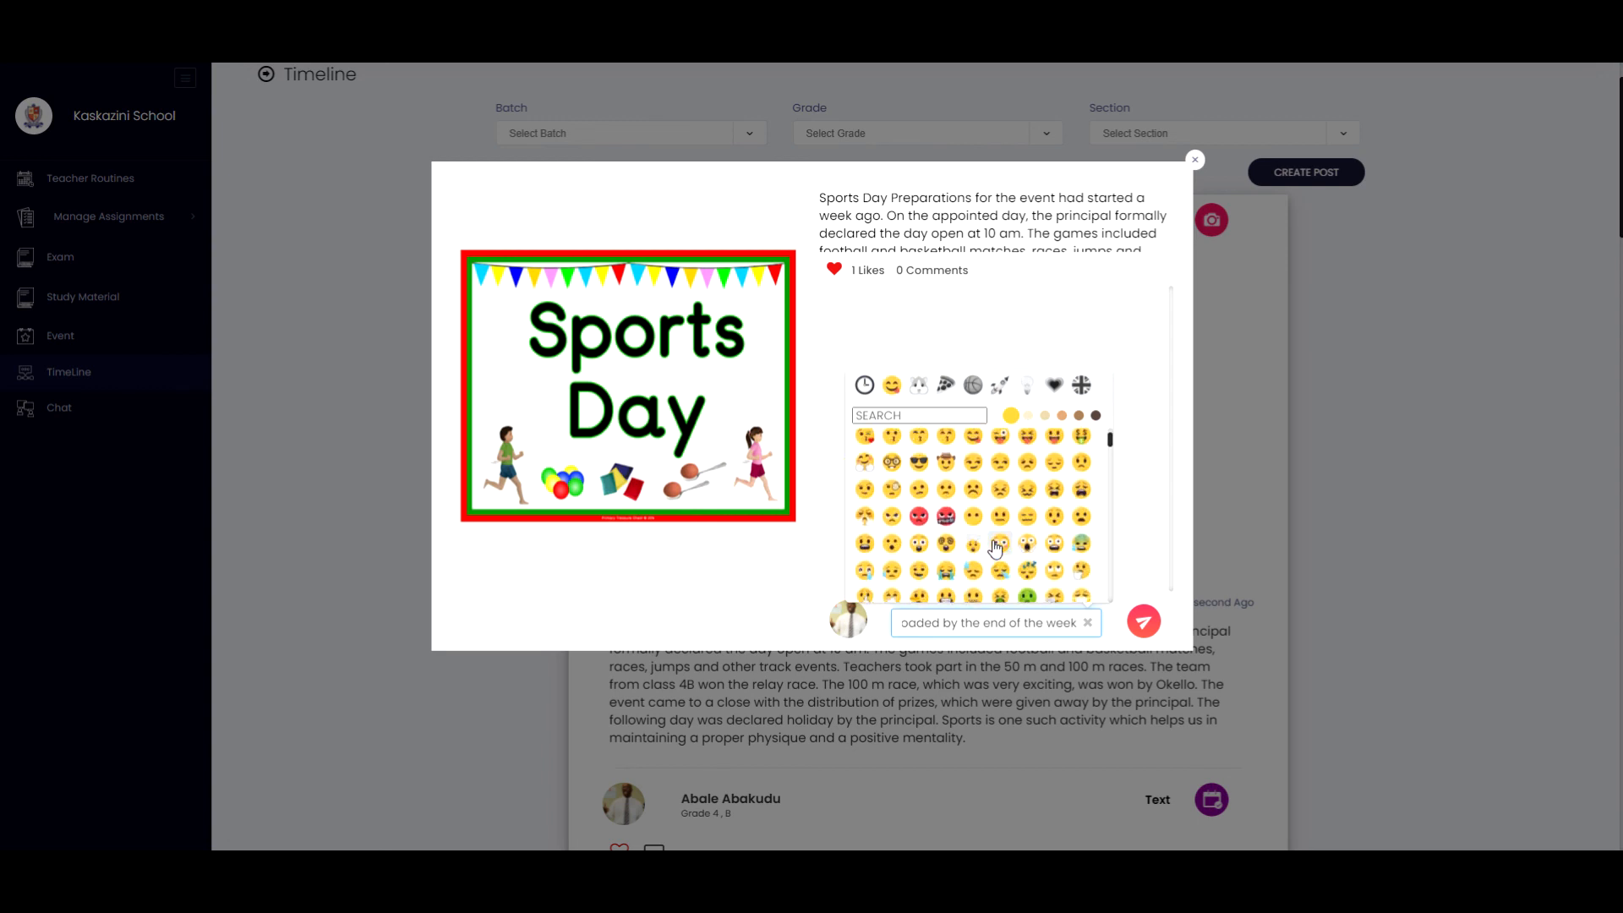
scroll(995, 550, "up", 2)
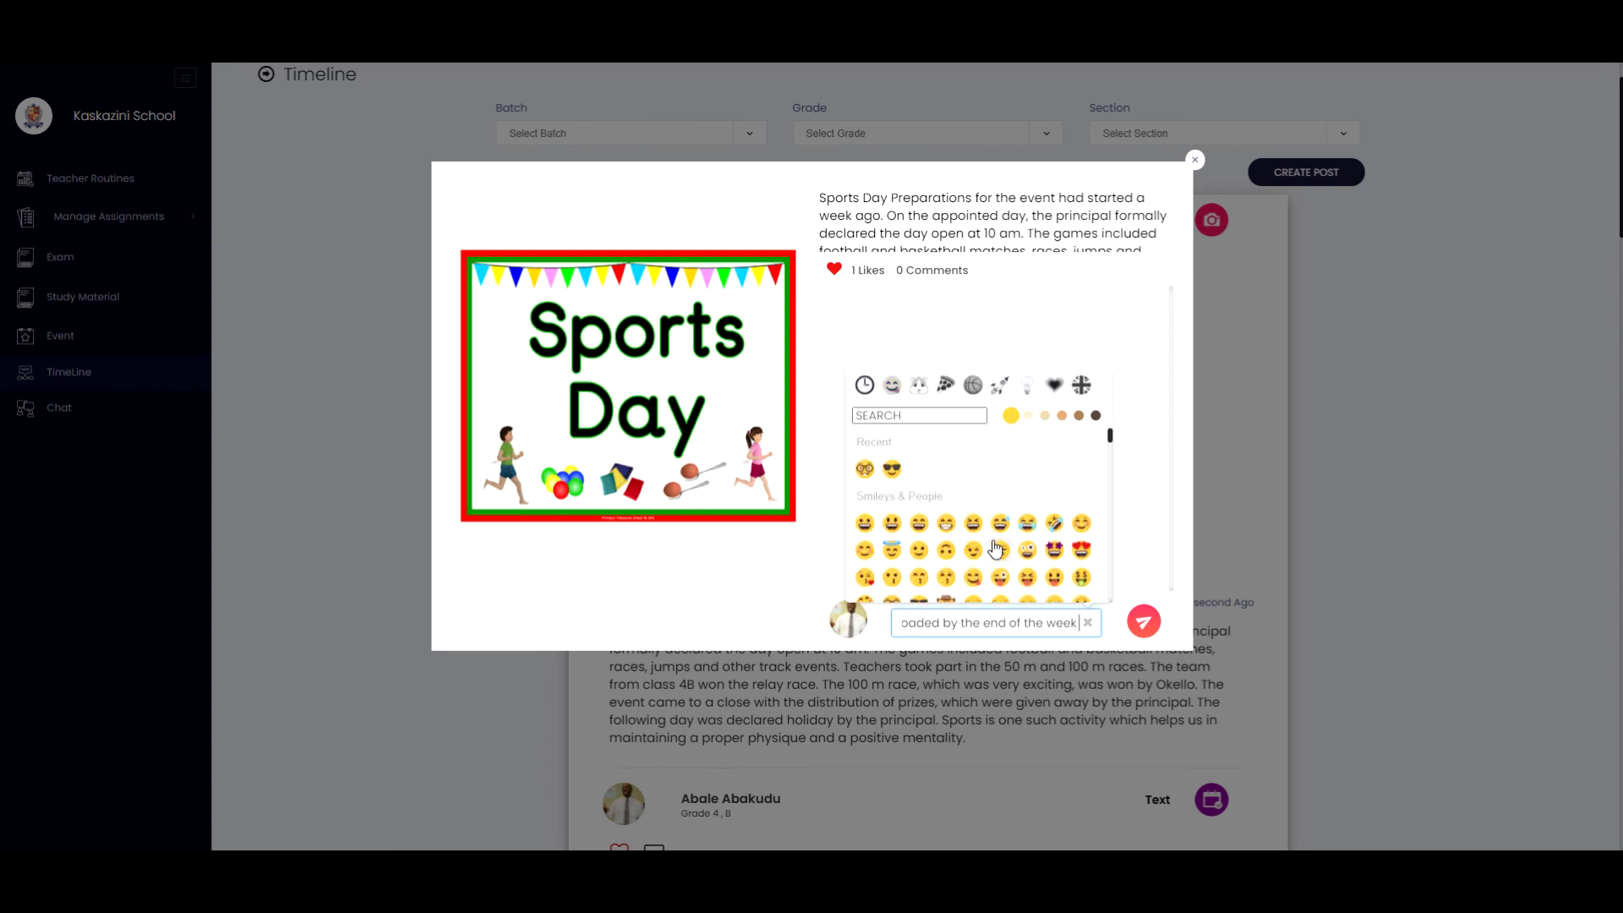
left_click(877, 530)
left_click(1146, 624)
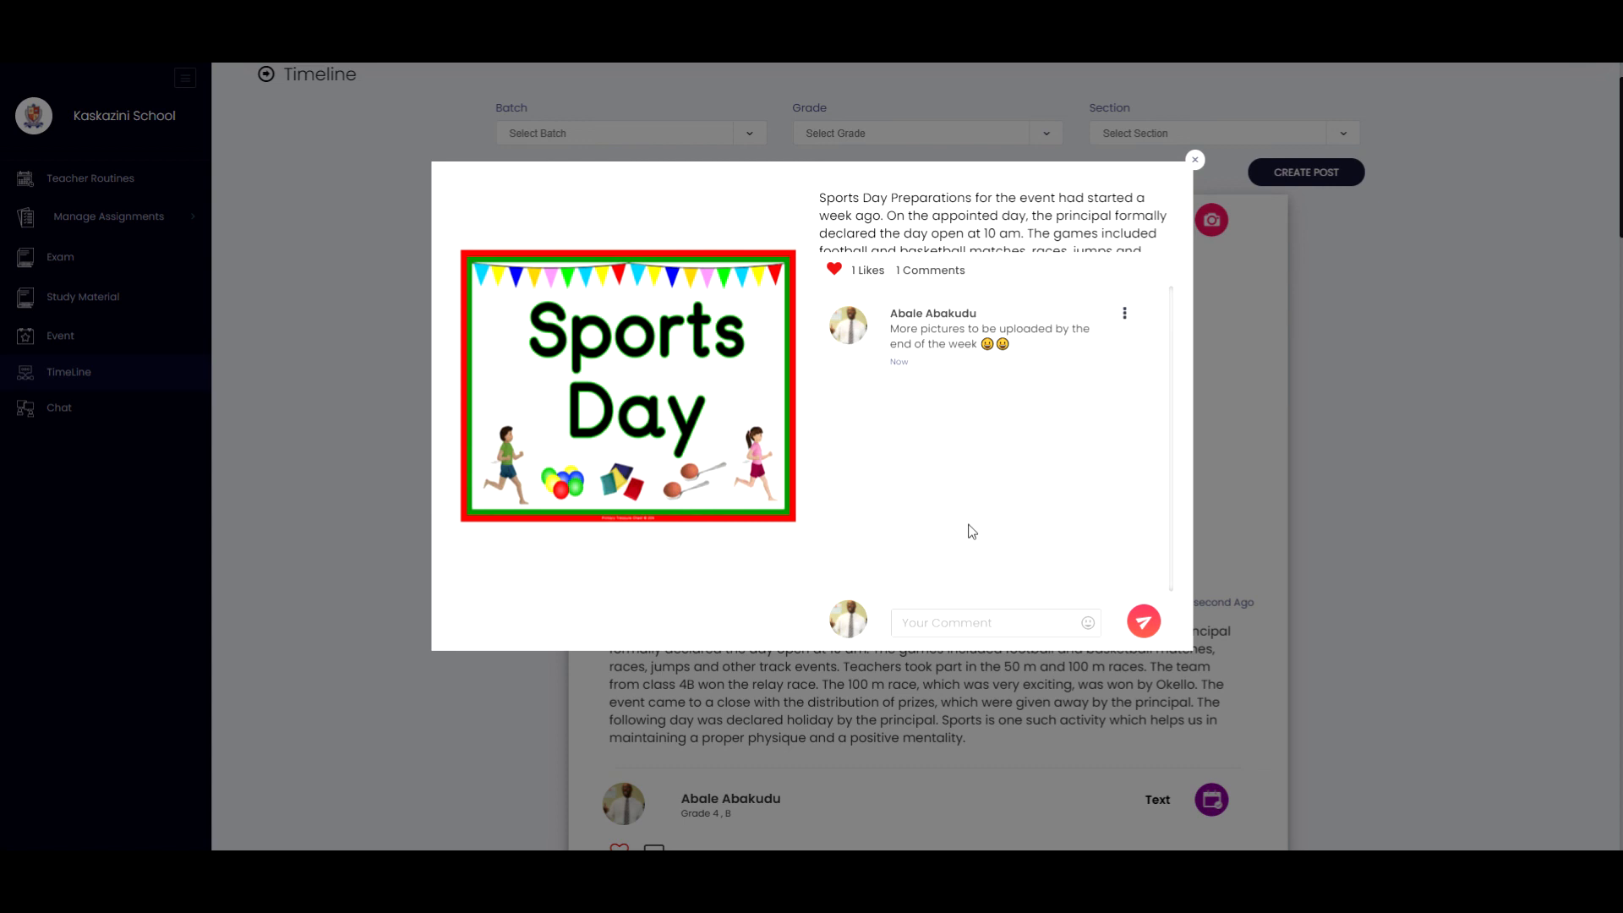
left_click(1195, 160)
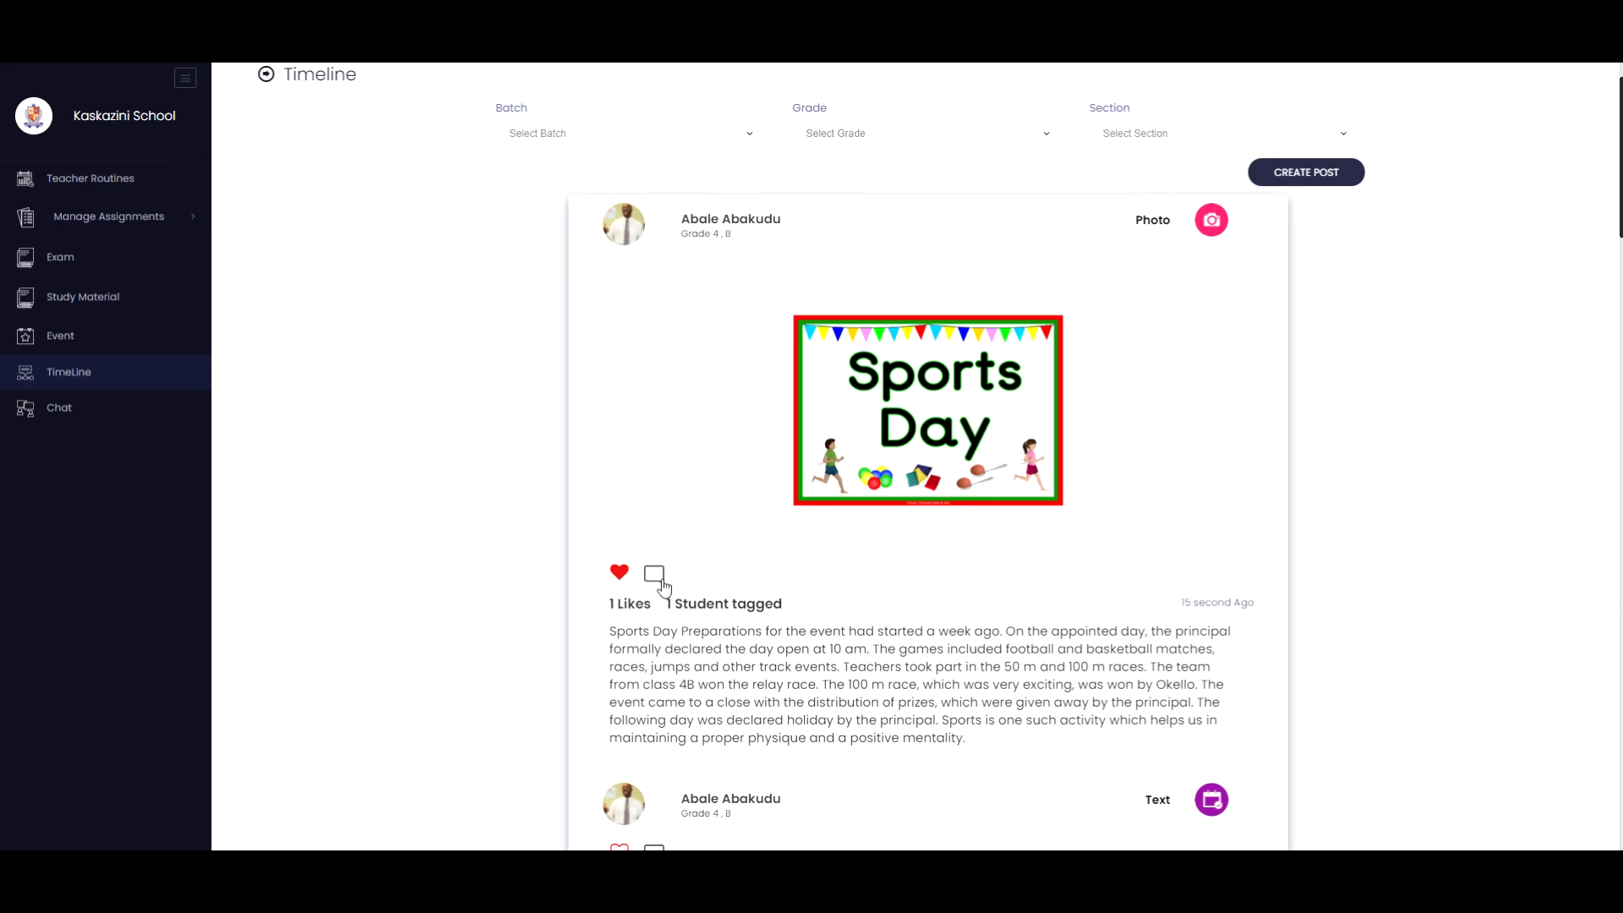
Reopen the Sports Day post's comments to review the posted comment.
left_click(658, 577)
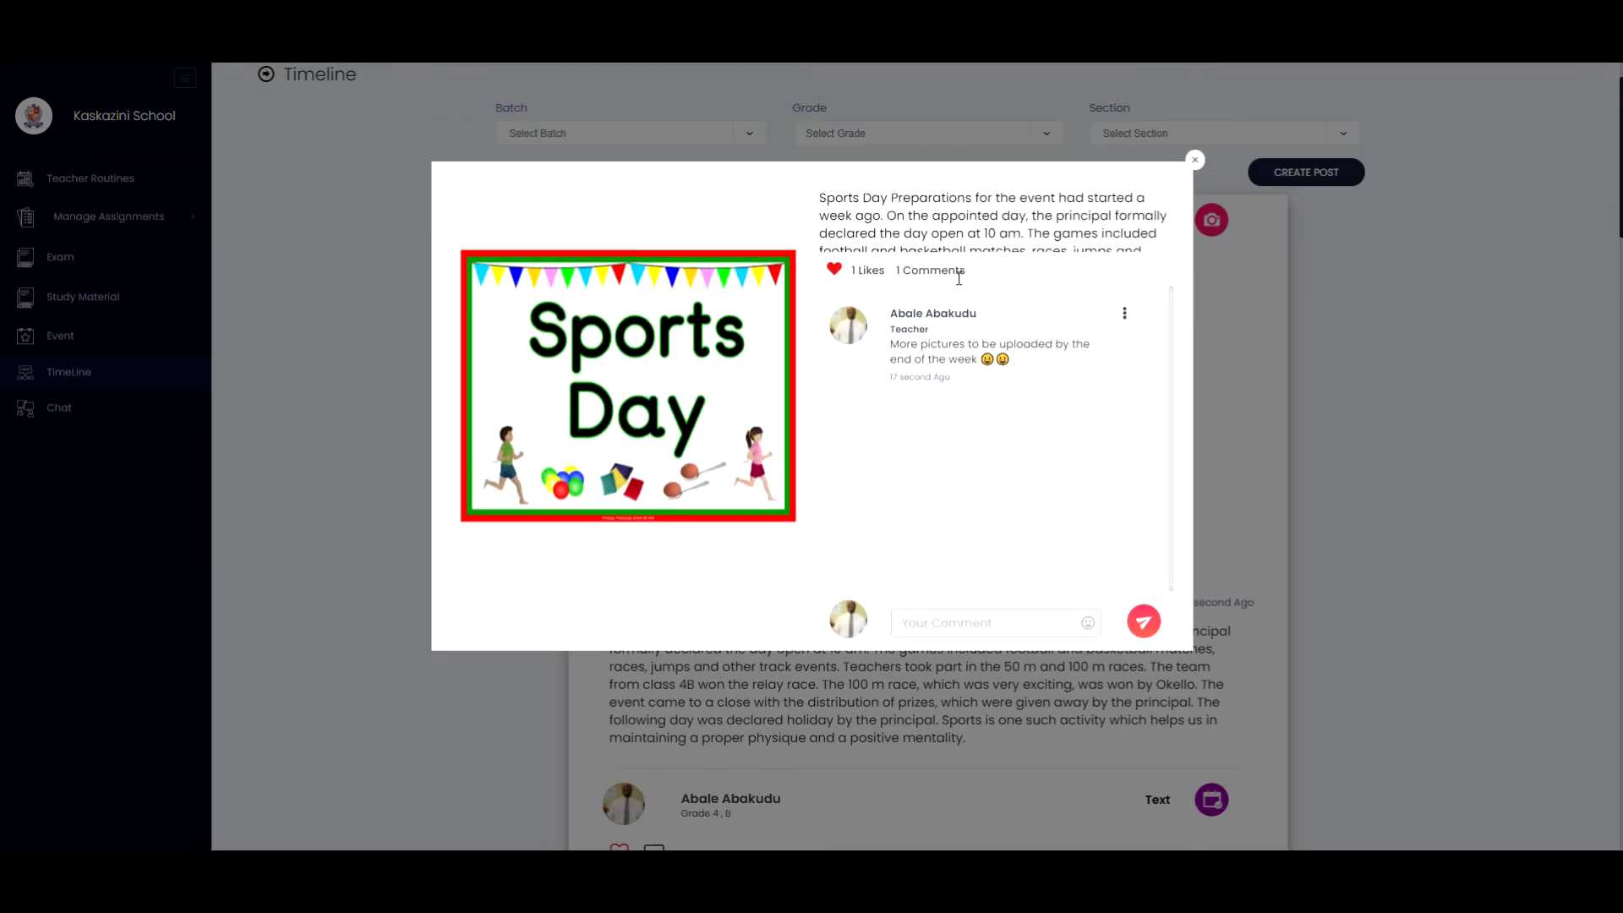
left_click(1195, 160)
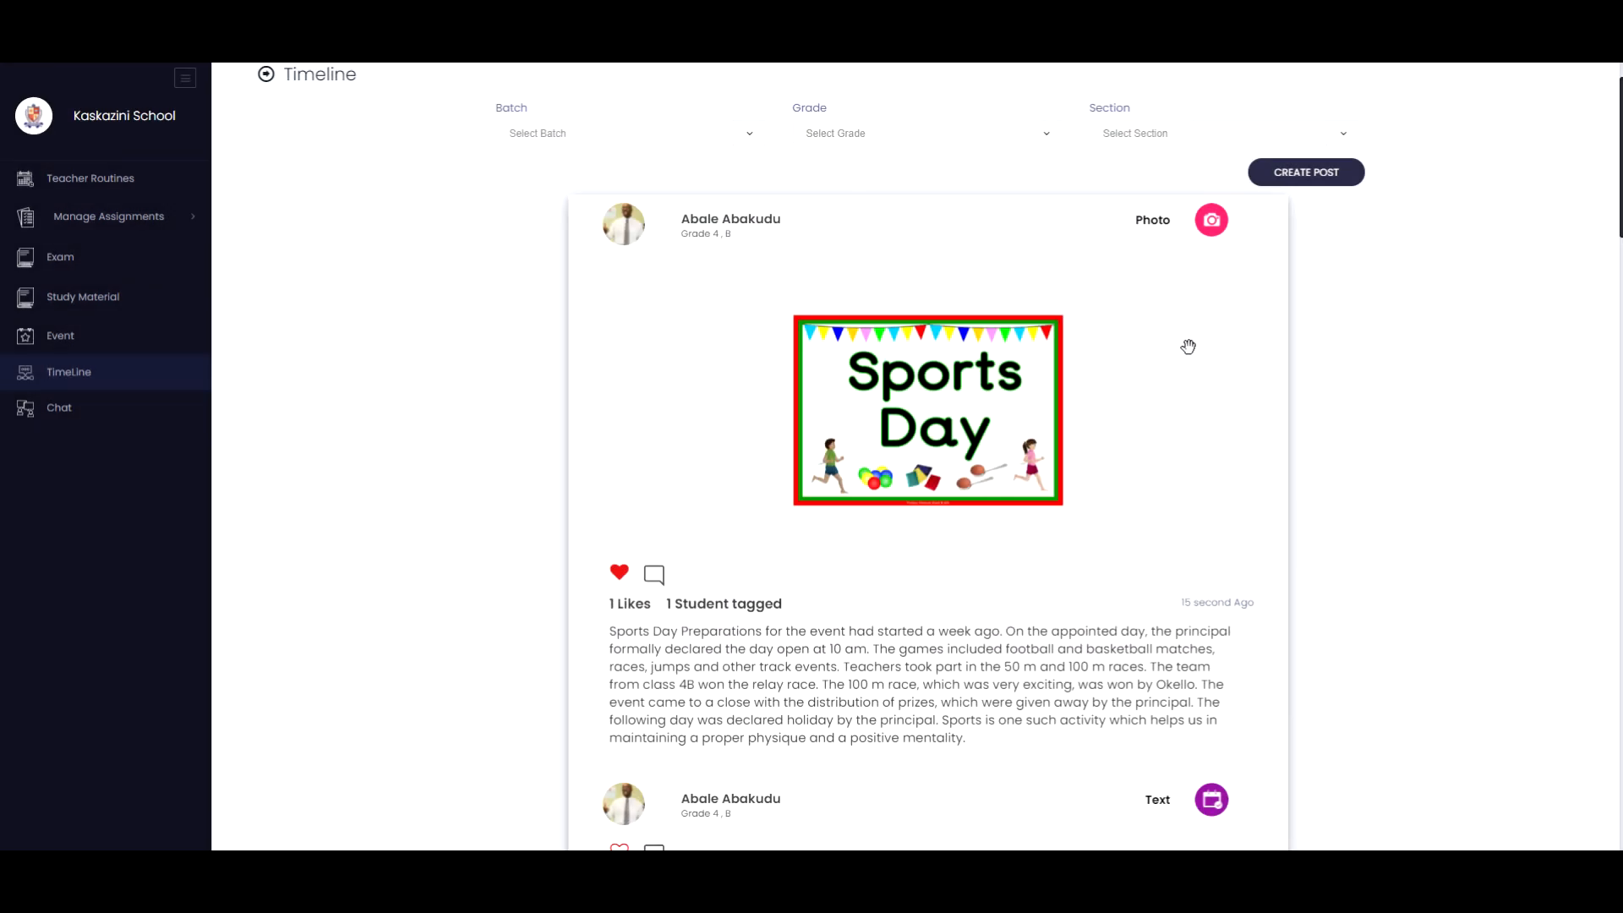
left_click(1312, 167)
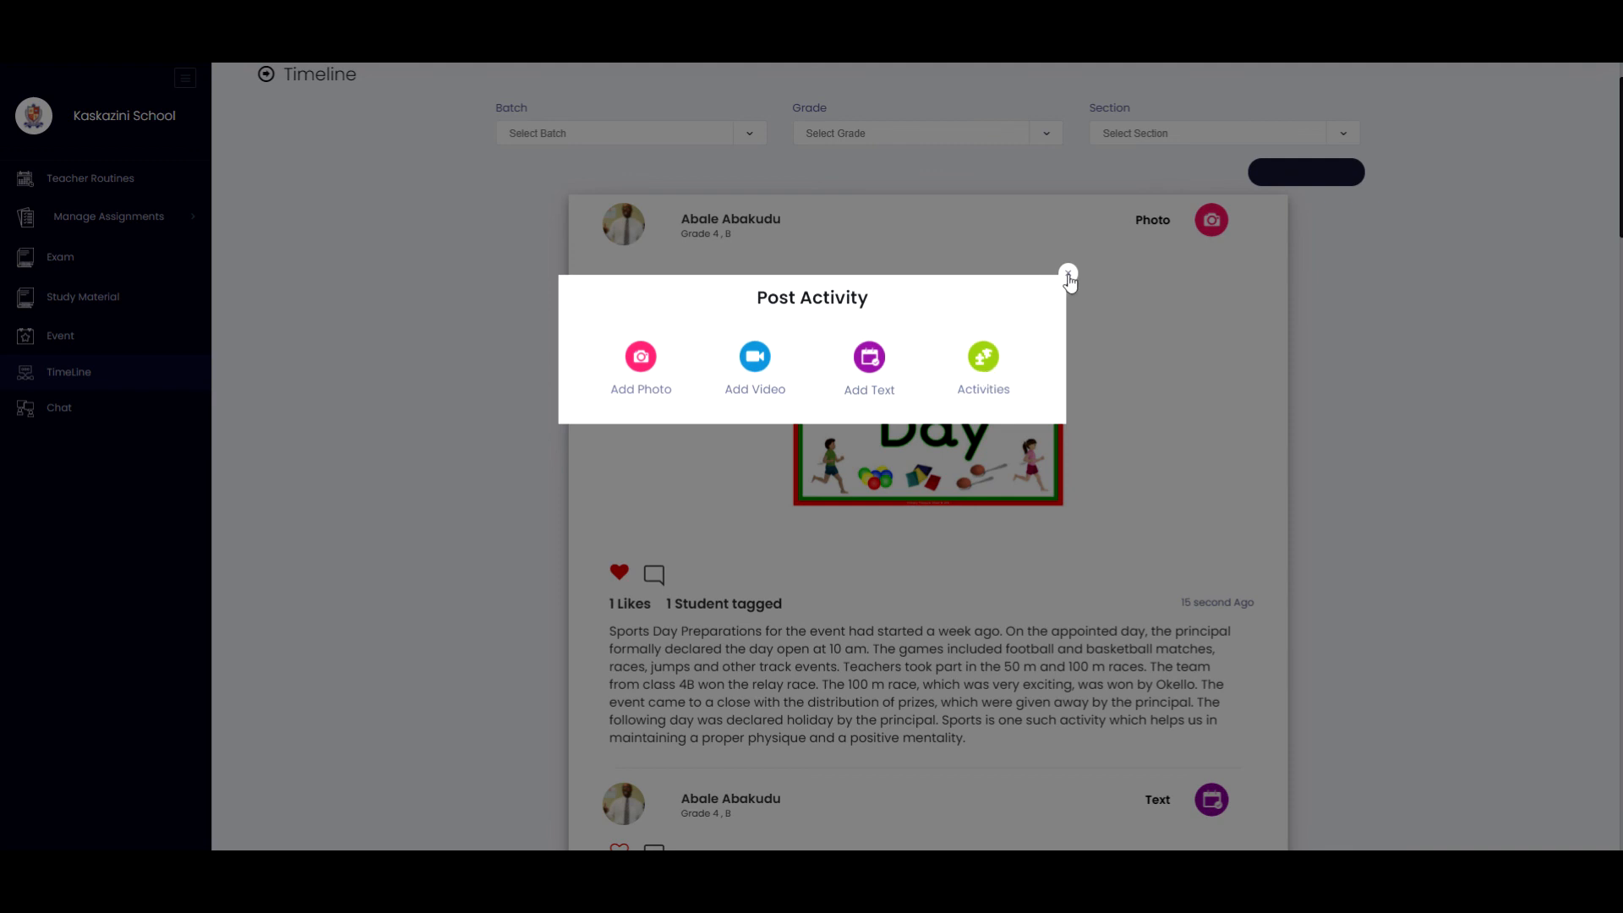
left_click(1068, 272)
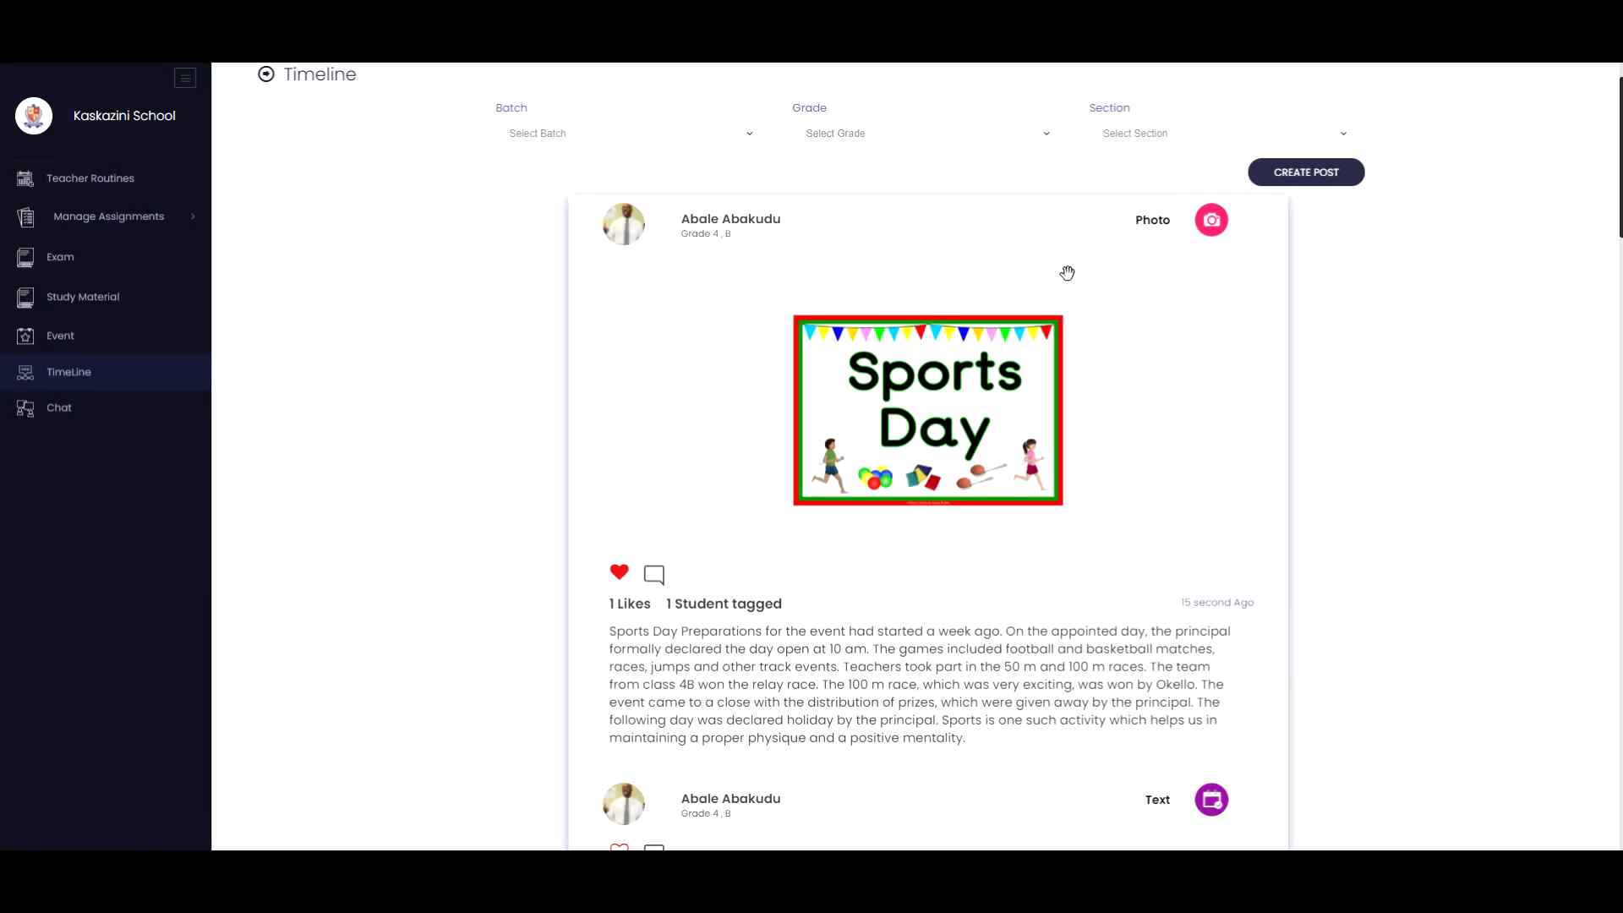